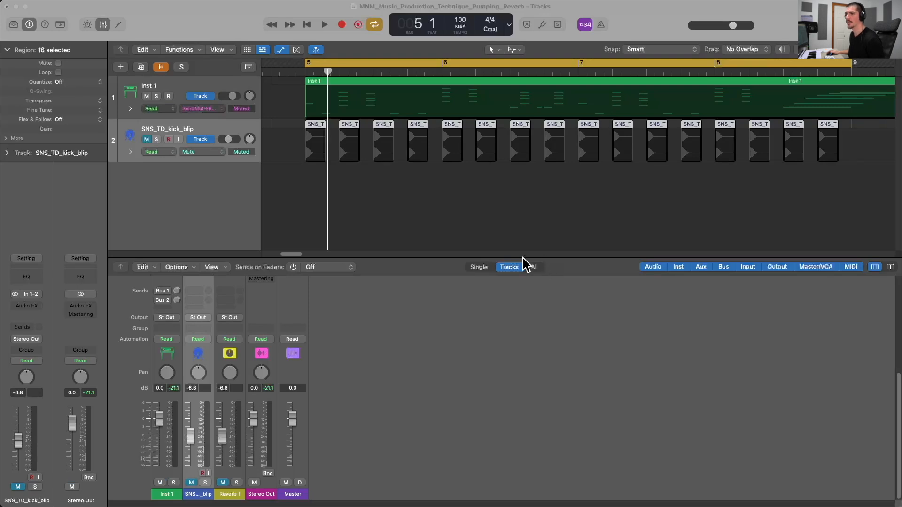
- Select the Inst 1 channel and place the playhead at the start of bar 5
left_click(177, 374)
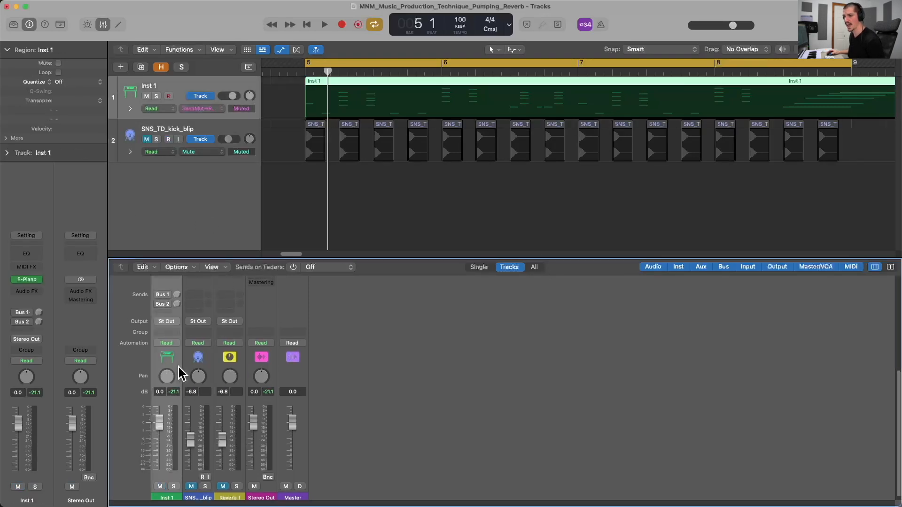
scroll(171, 383, "up", 10)
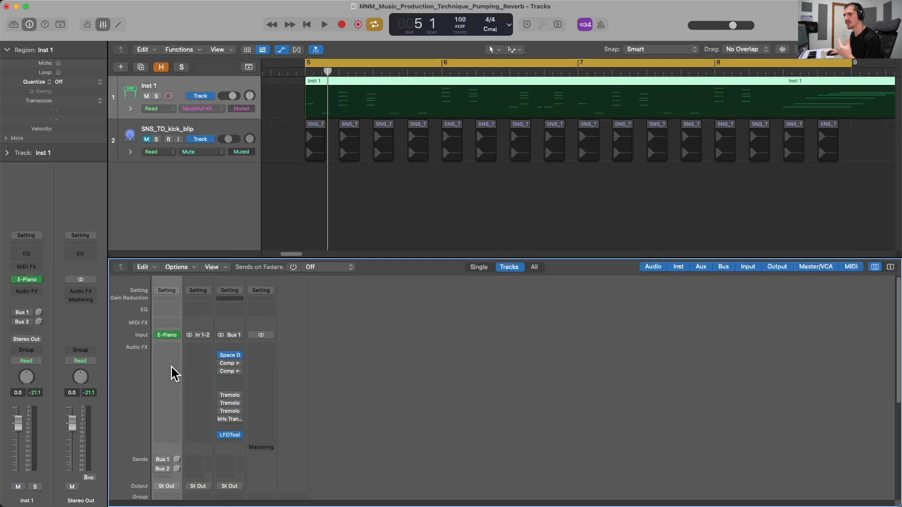
left_click(306, 70)
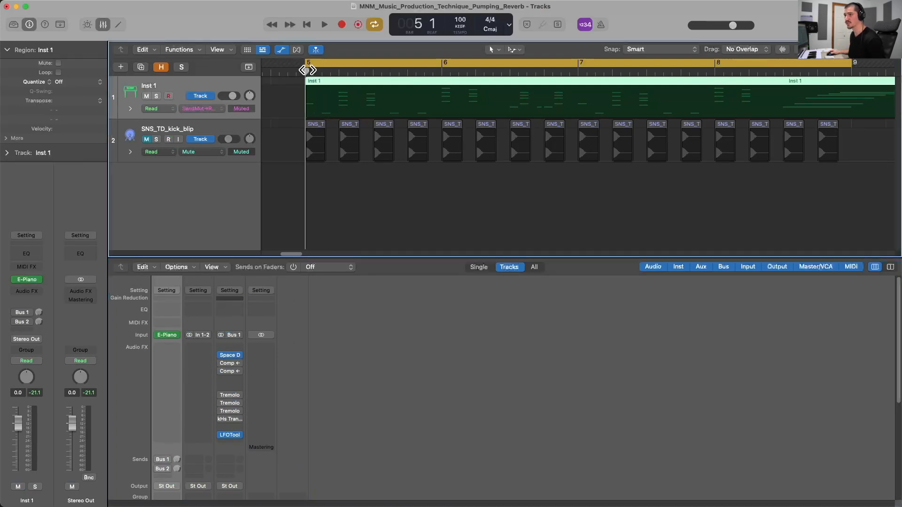
- Open the Inst 1 region in the Piano Roll, look through its notes and play the dry part
double_click(348, 91)
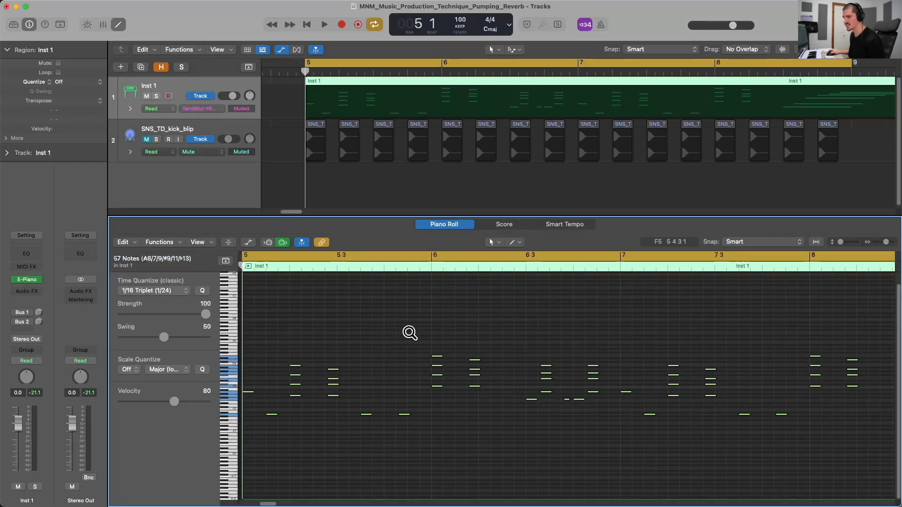
scroll(442, 286, "right", 2)
scroll(450, 291, "right", 10)
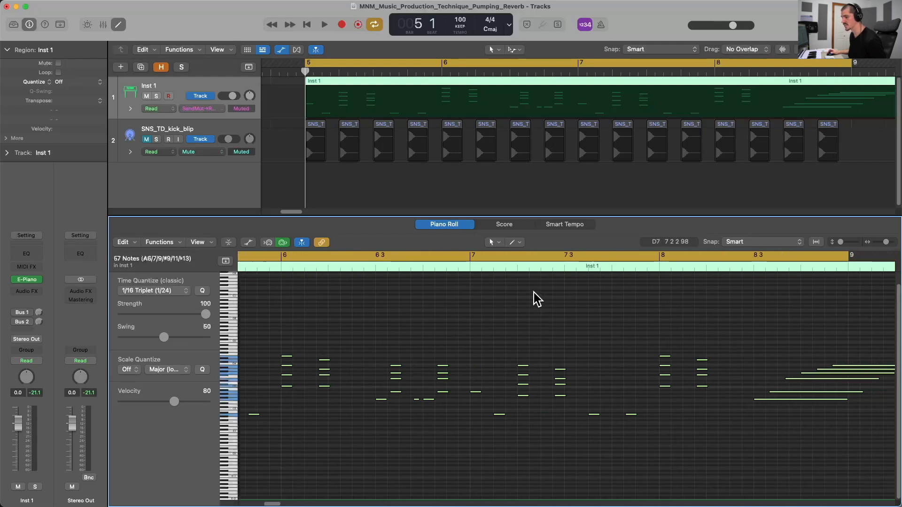
scroll(513, 190, "down", 3)
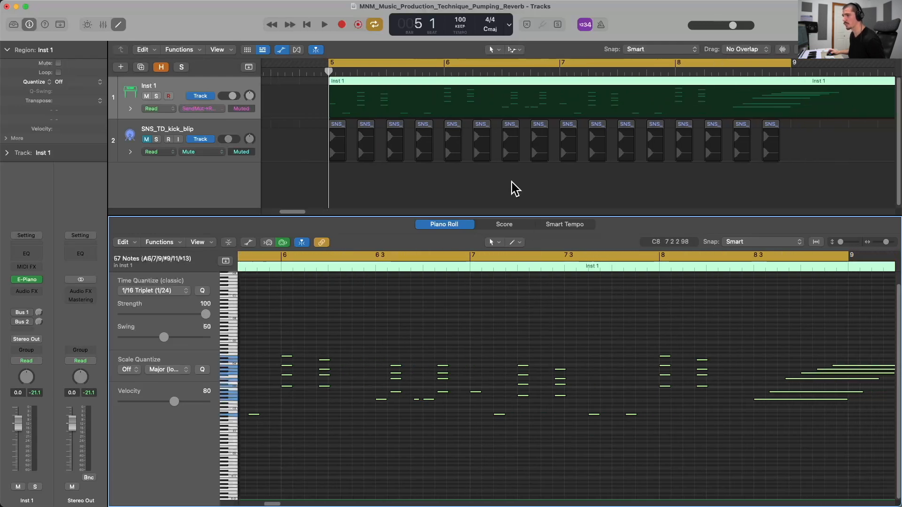
key("space")
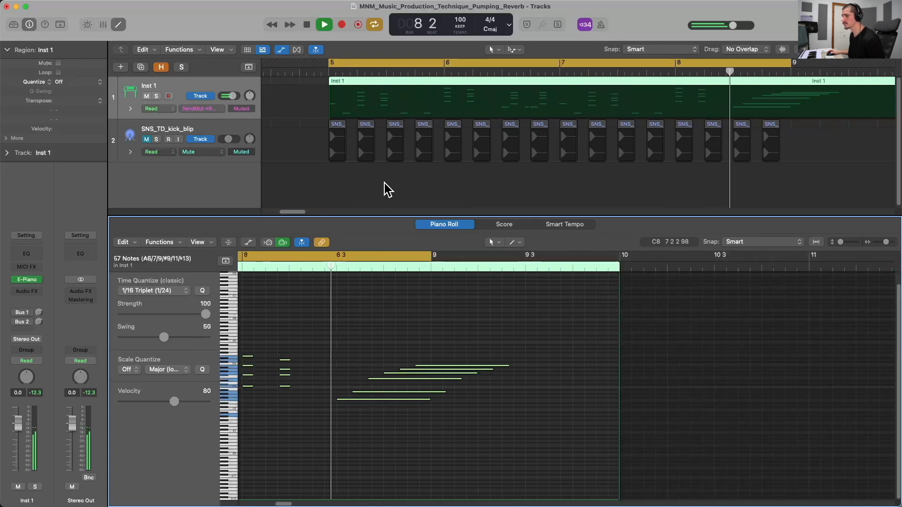
key("space")
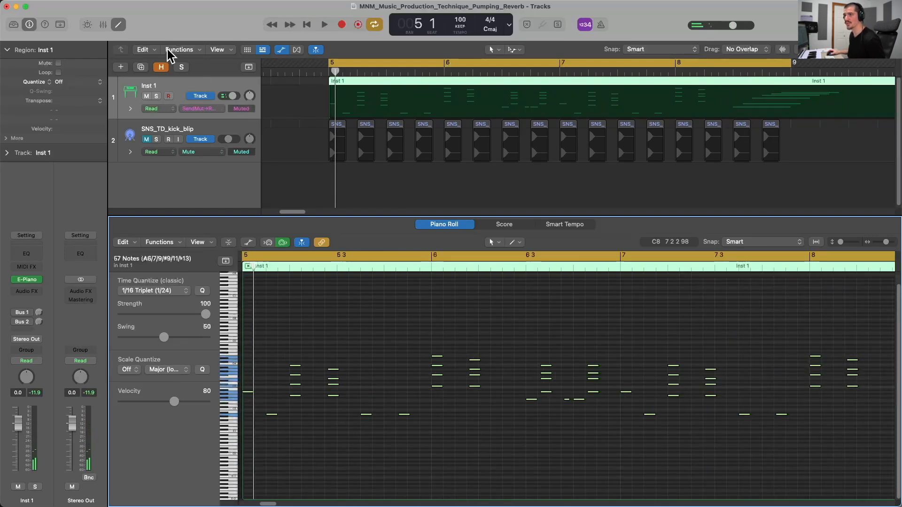
- Show an enlarged mixer, turn on the Bus 1 send on Inst 1 and bypass LFOTool on the Reverb 1 channel
left_click(103, 25)
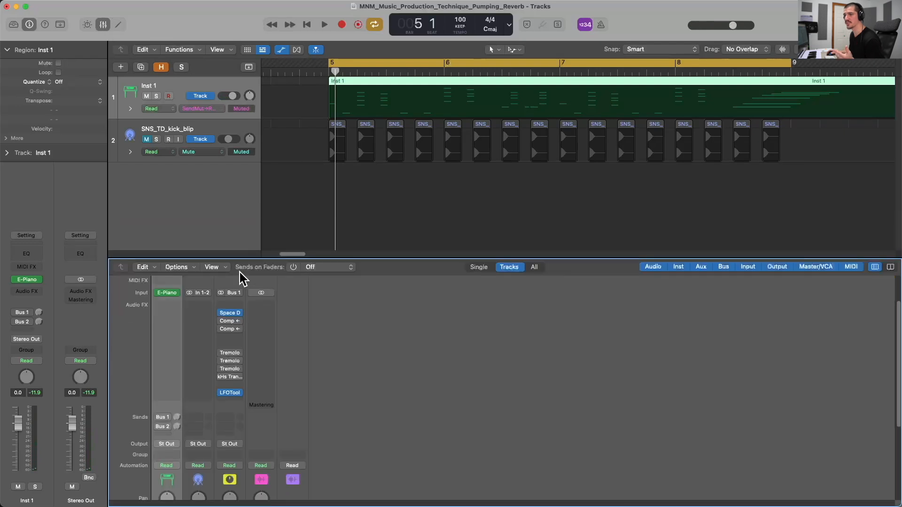
left_click_drag(208, 258, 210, 180)
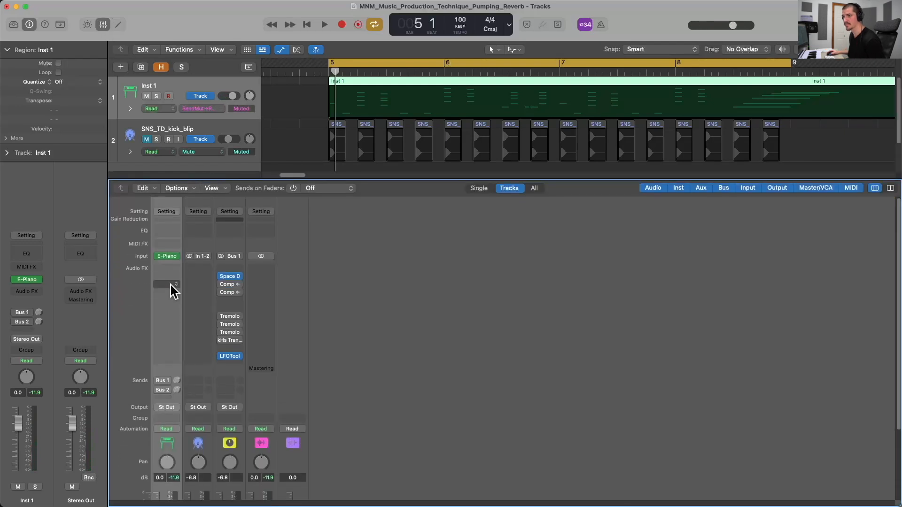
left_click(159, 381)
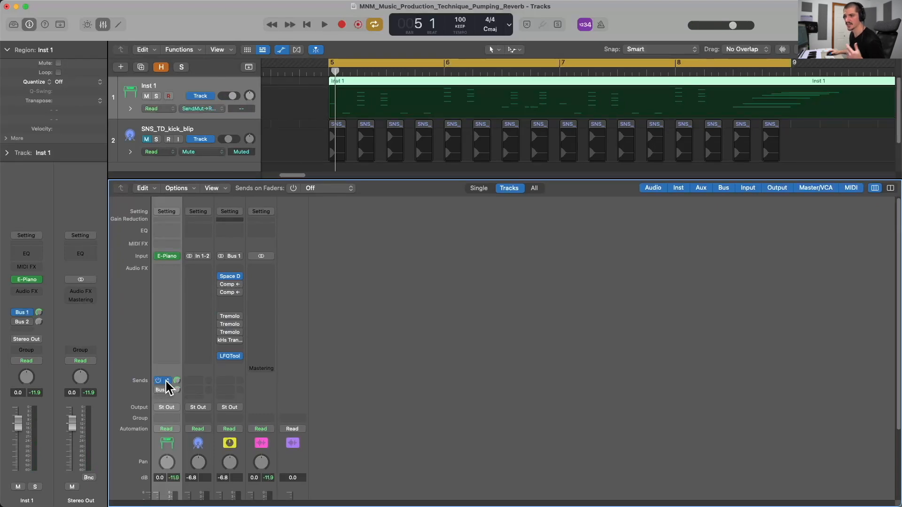
scroll(175, 387, "down", 2)
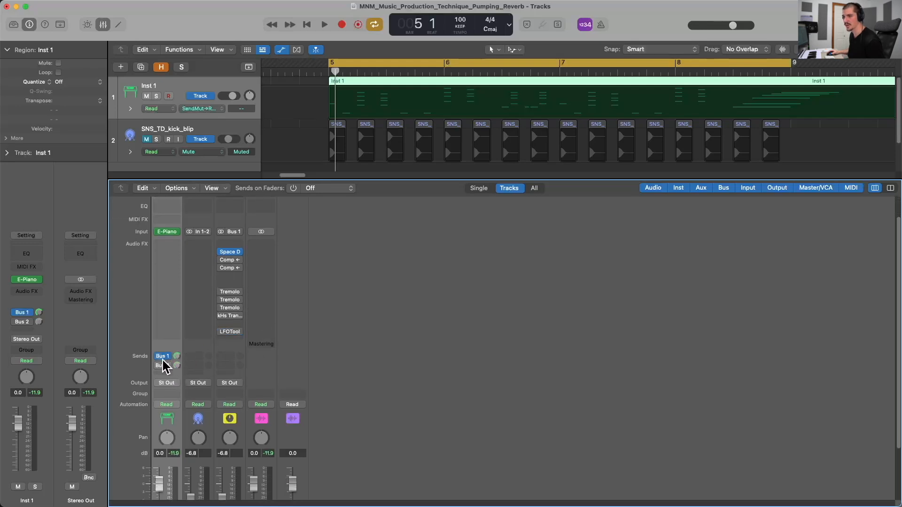
- Open Space Designer on the Reverb 1 channel and reduce the reverb size to 78% and length to 1.35 s
left_click(227, 252)
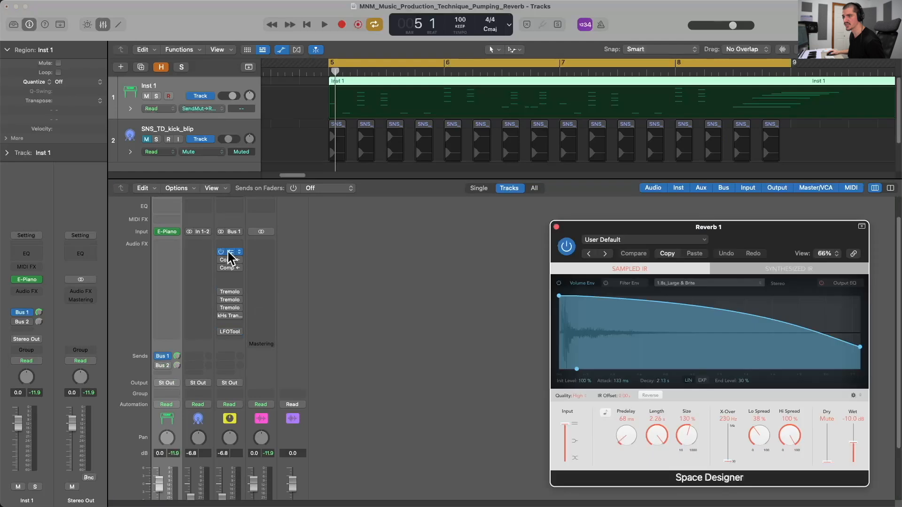
left_click_drag(675, 228, 658, 213)
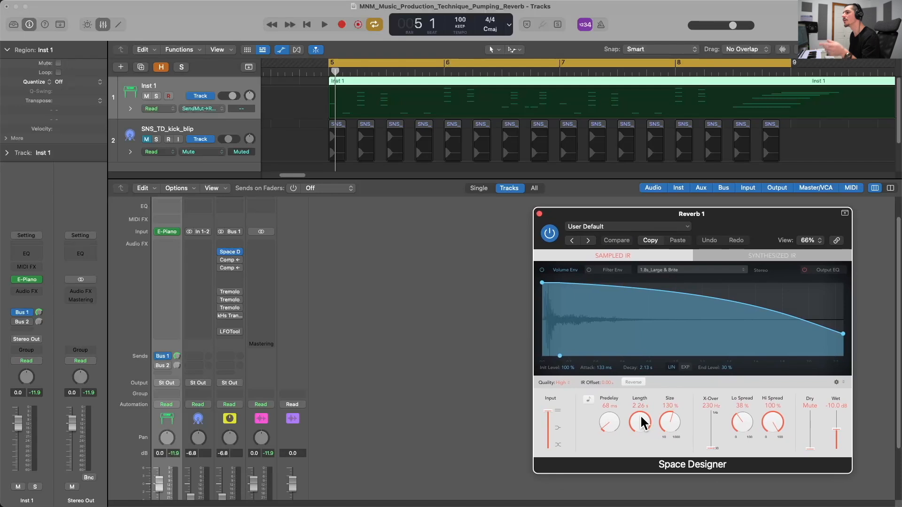
left_click_drag(640, 415, 661, 412)
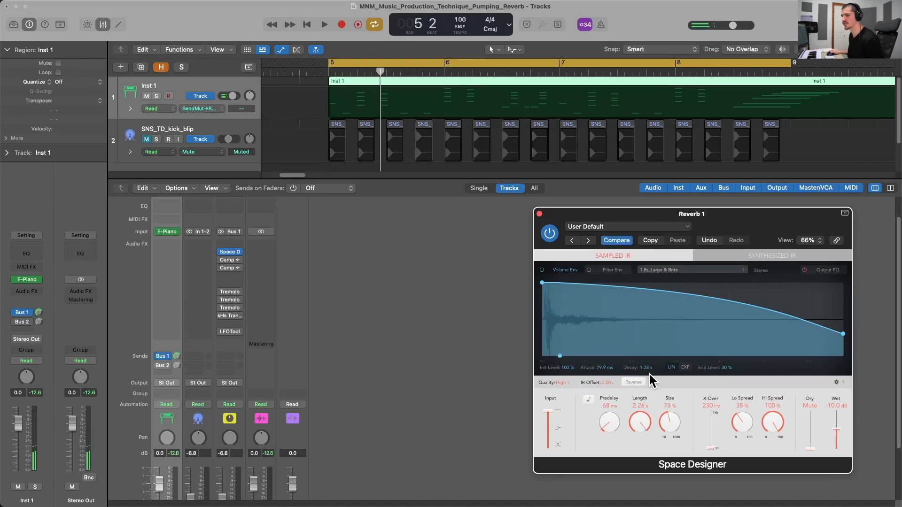
- Unmute the Reverb 1 channel, play the piano with the reverb and give the mixer slightly more height
scroll(325, 404, "down", 3)
left_click(223, 482)
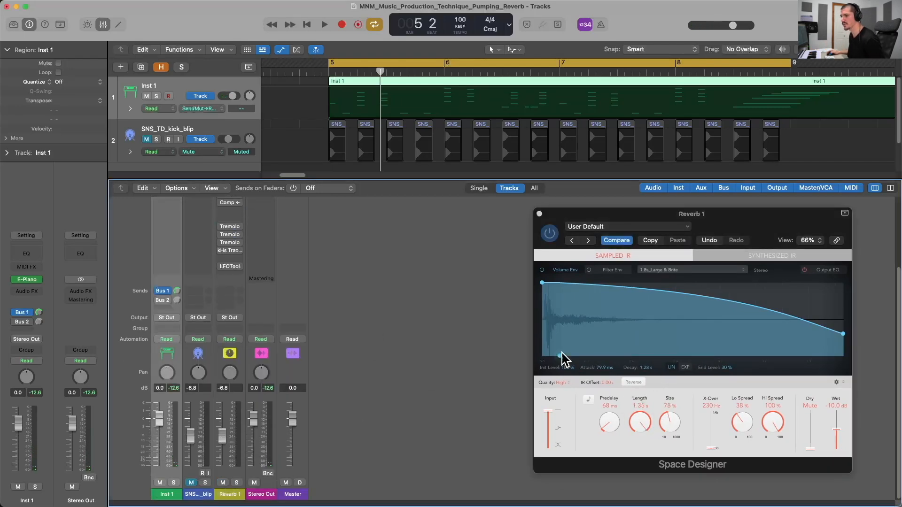
key("space")
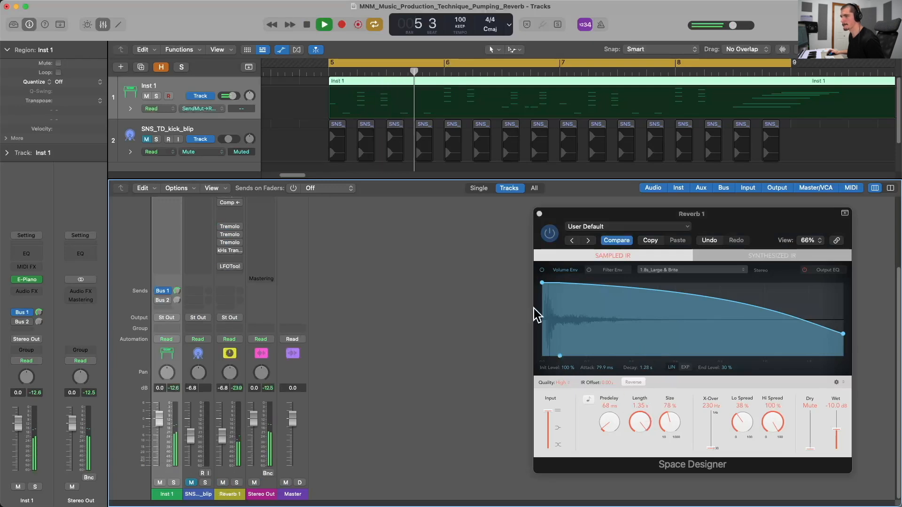
left_click_drag(409, 179, 408, 166)
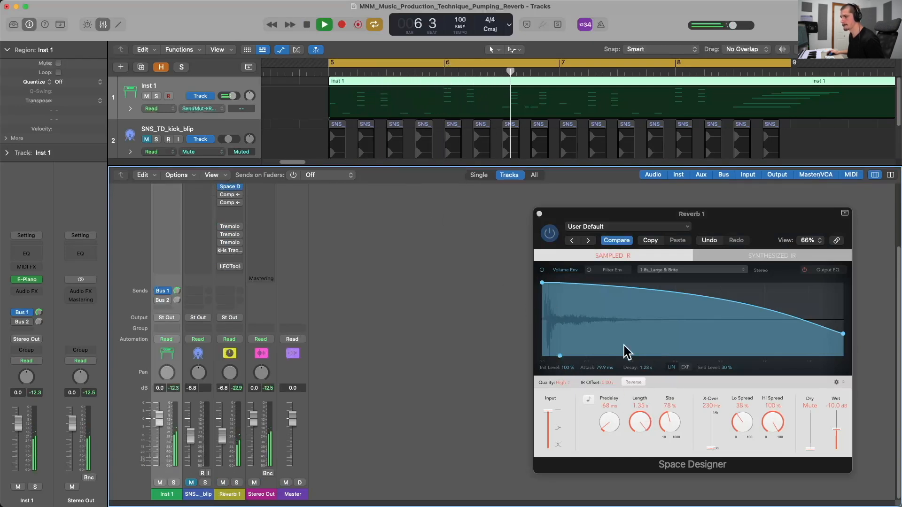
- Set Space Designer's predelay to 58 ms, length to 1.84 s and size to 120%, auditioning the reverb with playback
left_click_drag(637, 418, 610, 420)
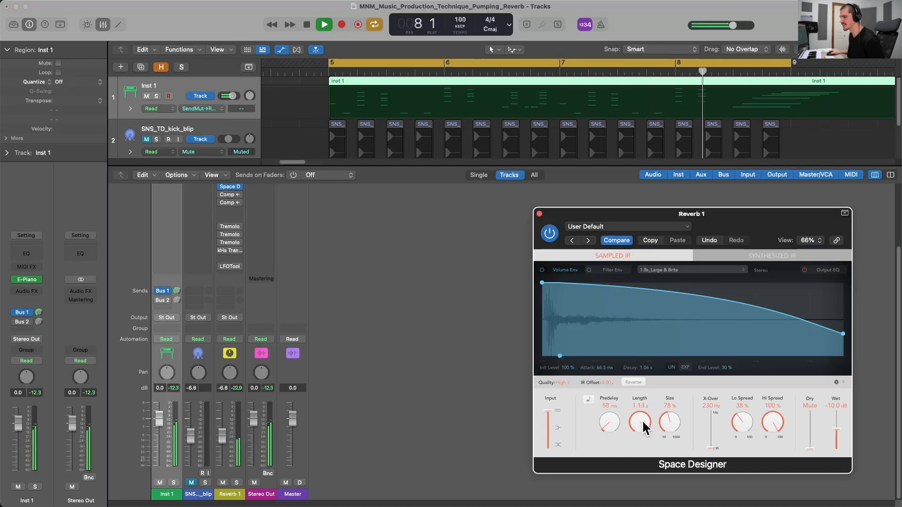
left_click_drag(669, 416, 671, 408)
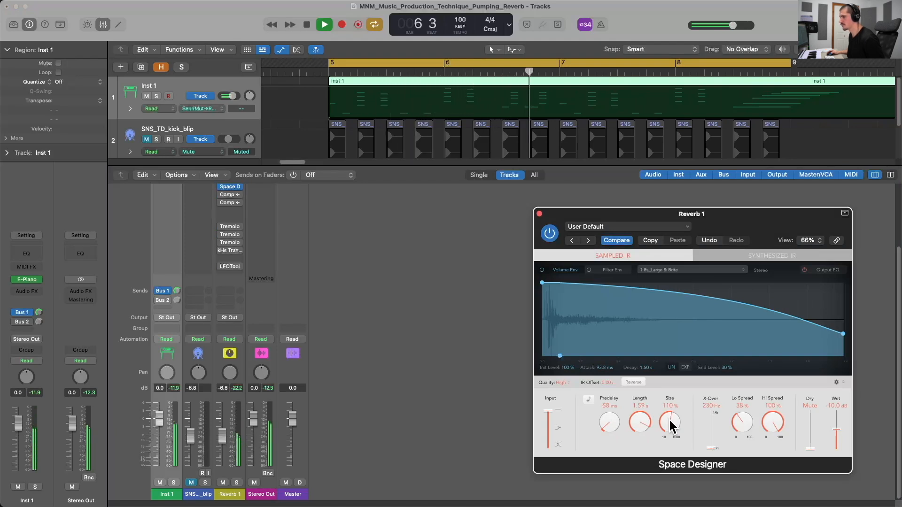
key("space")
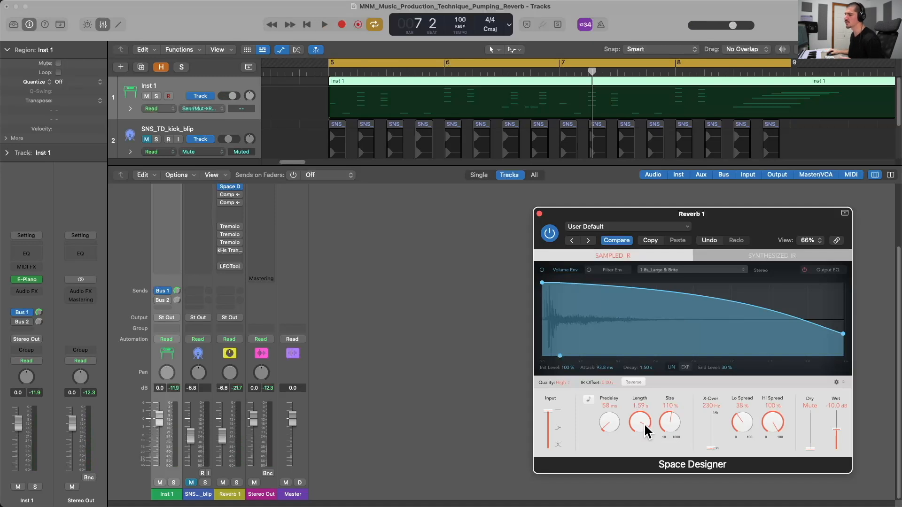
left_click_drag(641, 418, 668, 415)
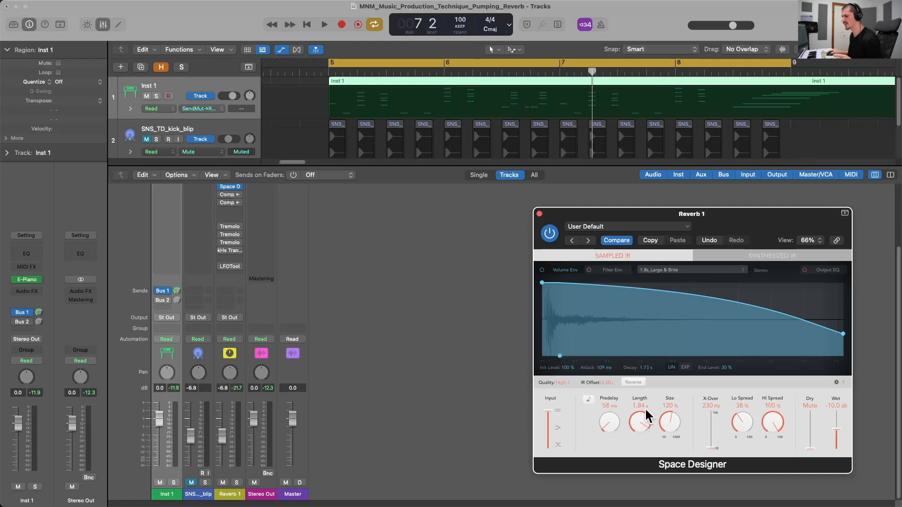
key("space")
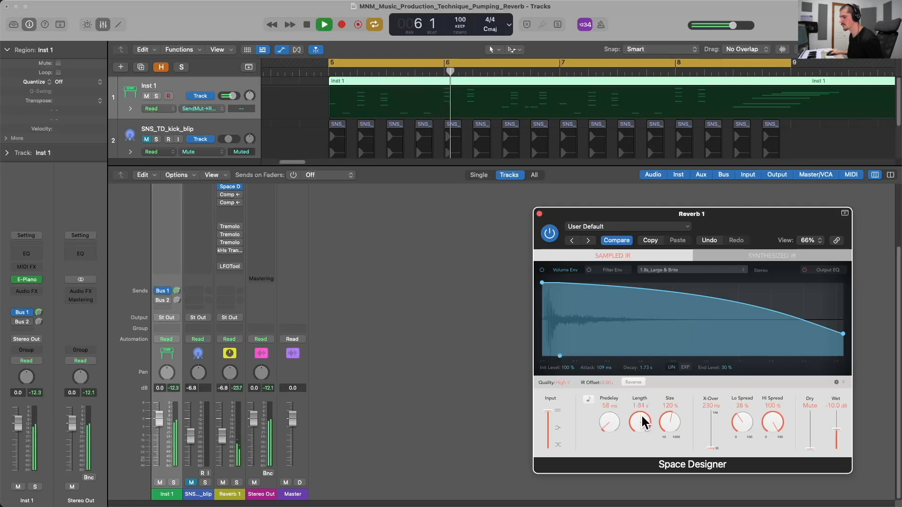
key("space")
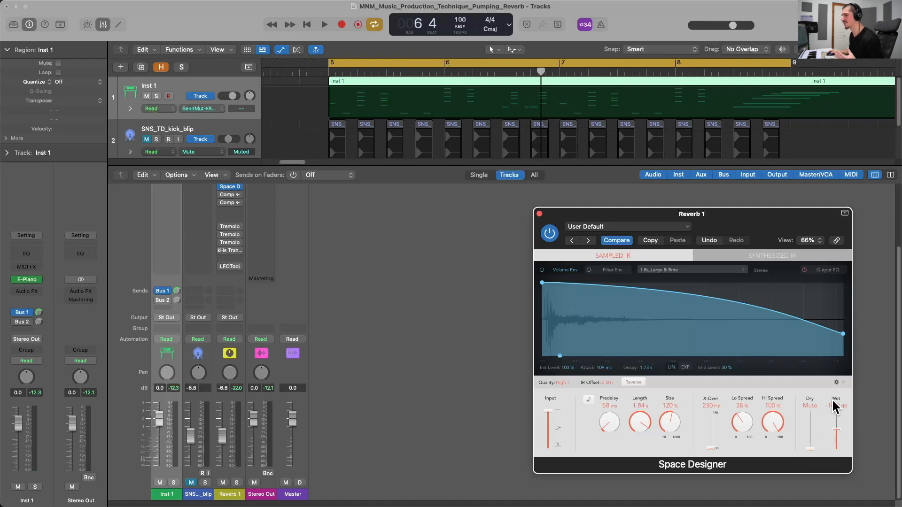
- Enable and open the first compressor on the Reverb 1 channel, placing the plug-in windows clear of the channel strips
scroll(498, 295, "up", 2)
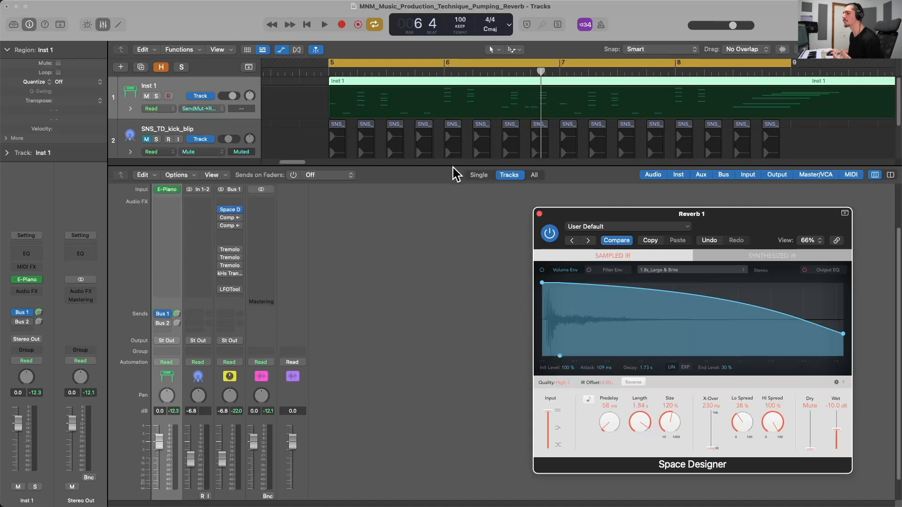
left_click_drag(453, 167, 453, 158)
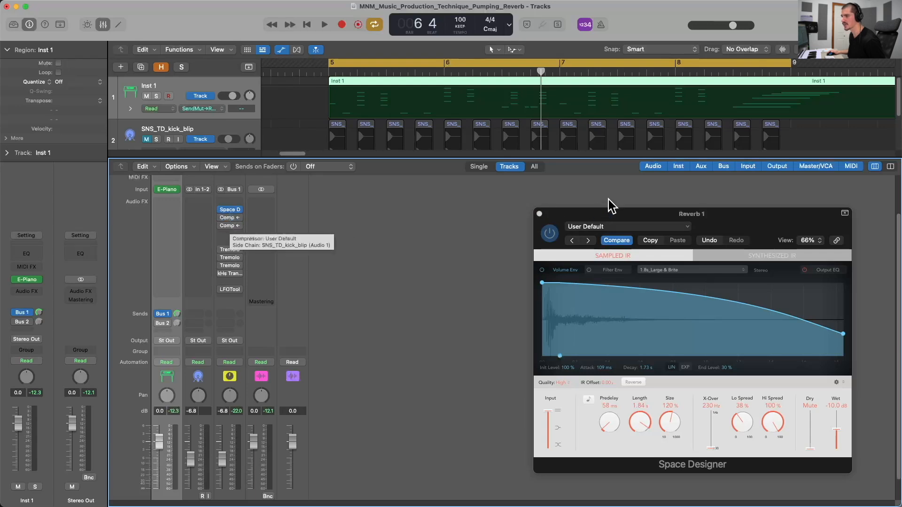
left_click_drag(589, 212, 637, 242)
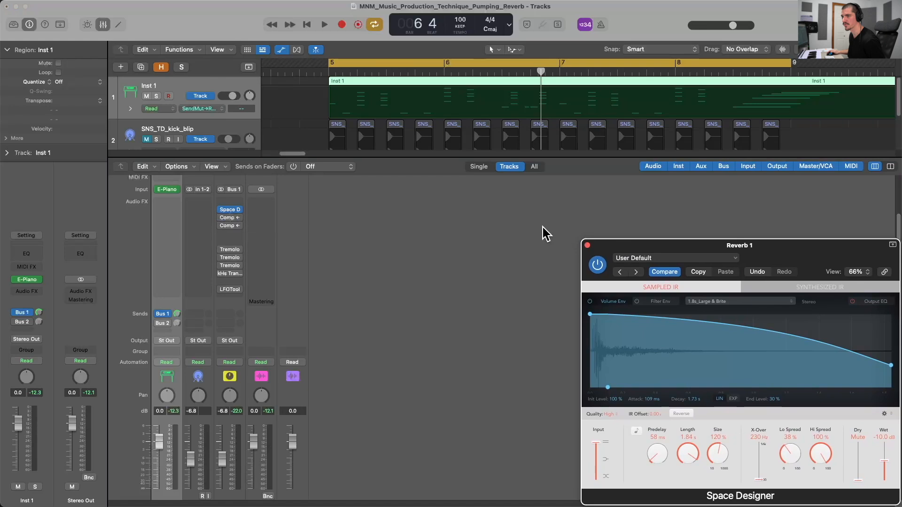
left_click(223, 218)
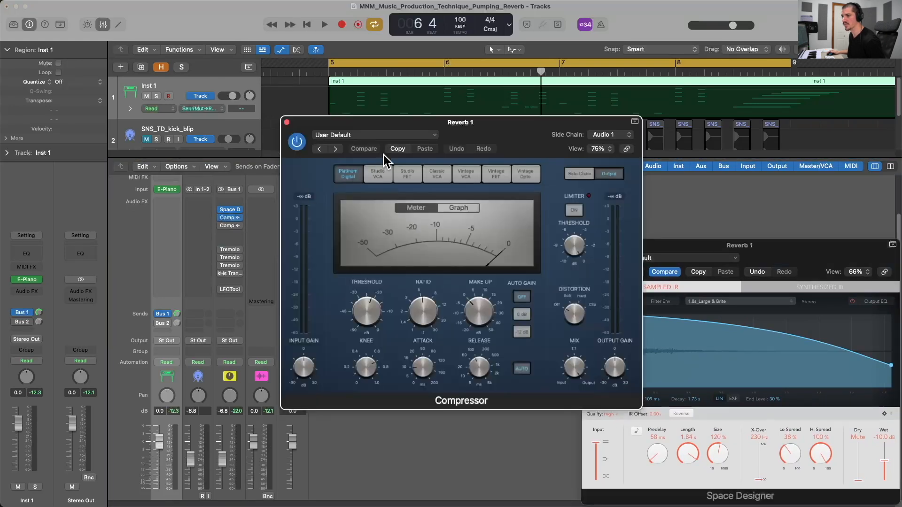
left_click_drag(400, 126, 549, 213)
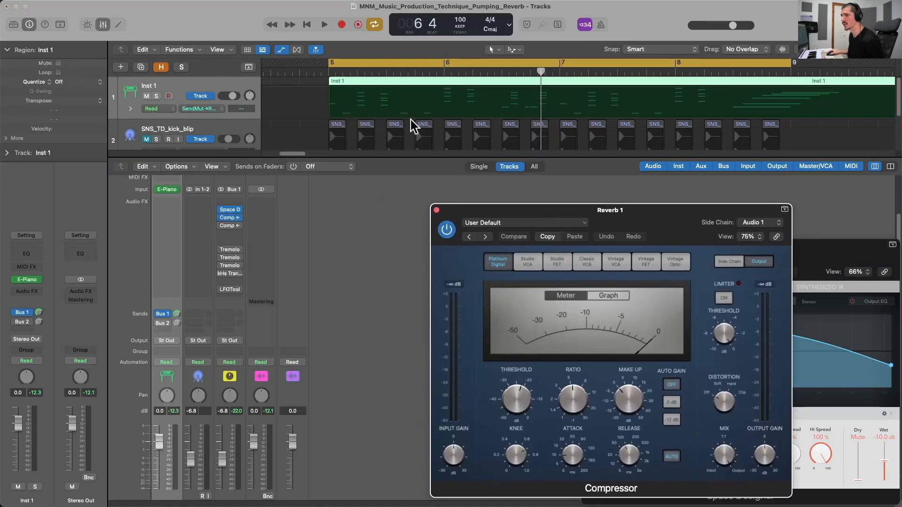
- Unmute the SNS_TD_kick_blip track and play from bar 5 with the first Reverb 1 compressor temporarily bypassed
left_click(210, 129)
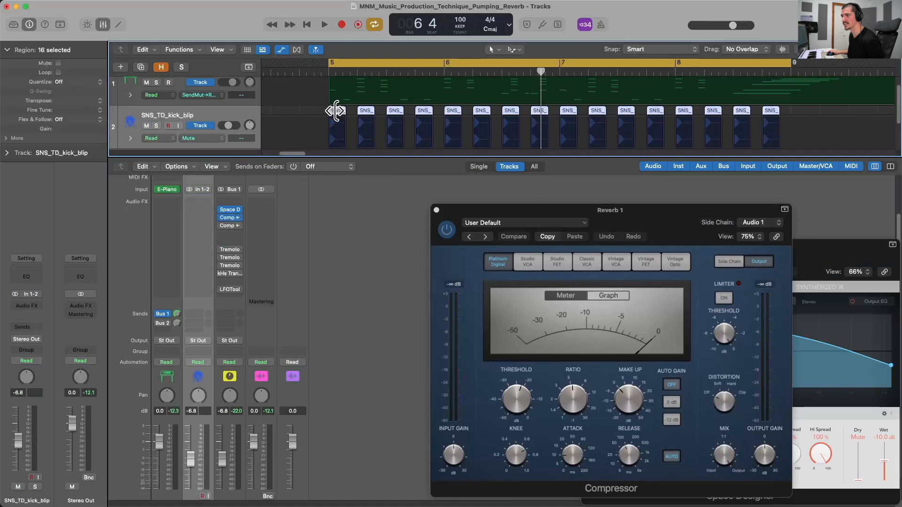
left_click_drag(334, 72, 331, 72)
left_click(220, 218)
key("space")
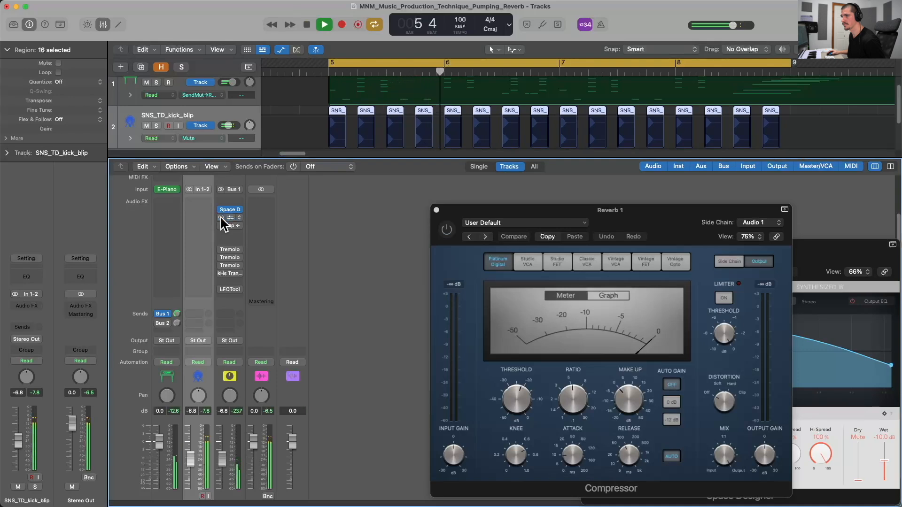
key("space")
left_click(221, 218)
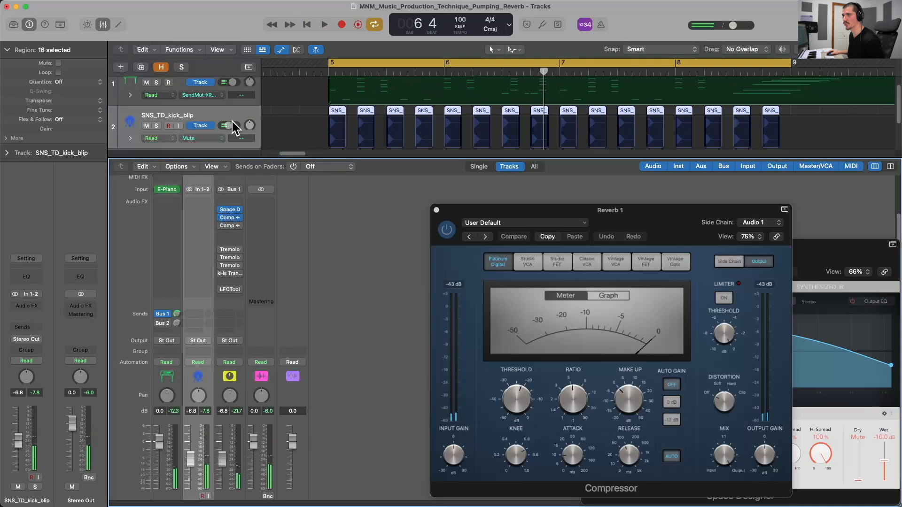
- Reposition the compressor window and play the loop with the compressor enabled to watch its gain reduction meter
left_click_drag(674, 219, 665, 204)
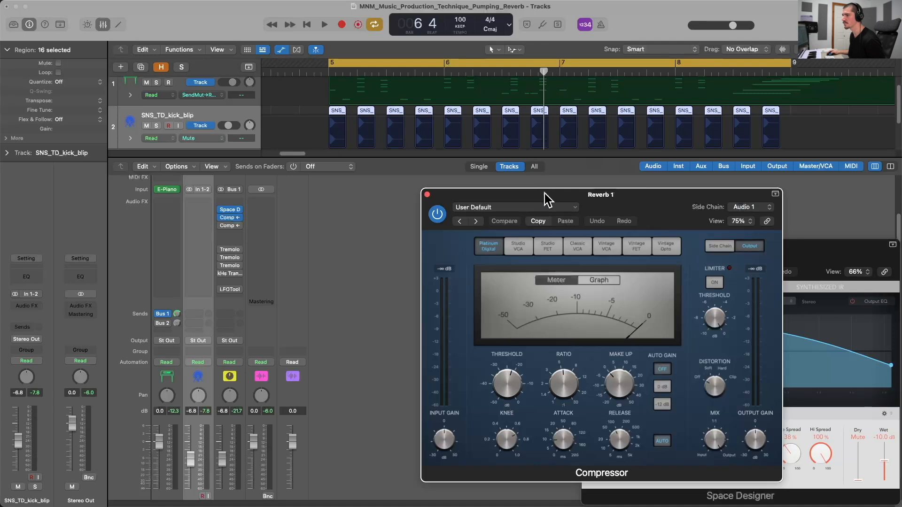
scroll(385, 221, "down", 2)
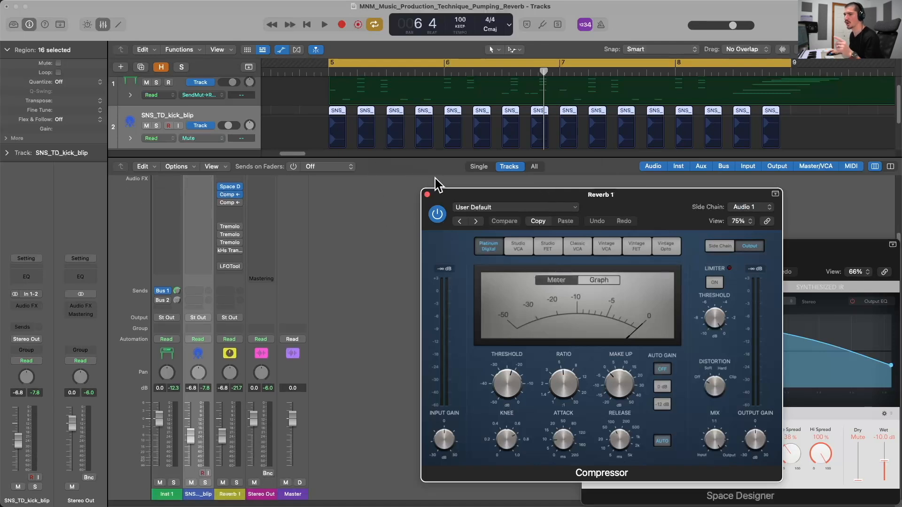
key("space")
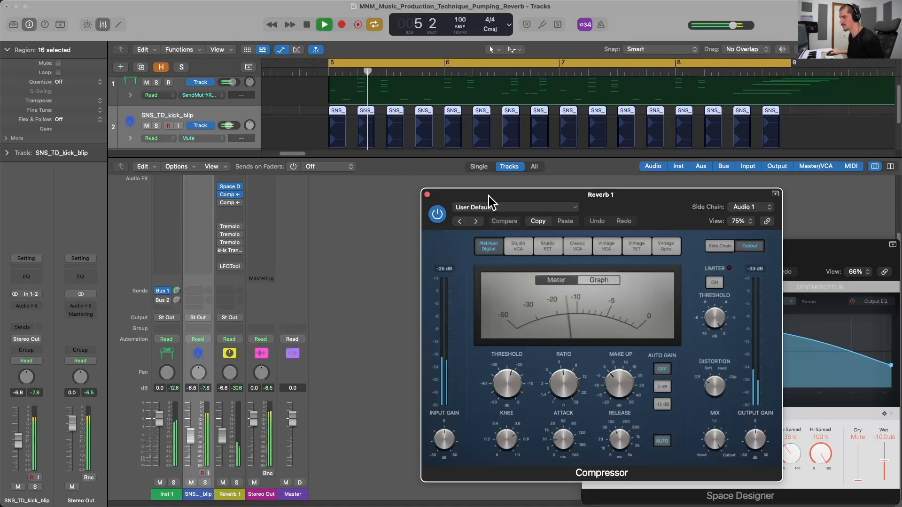
- Adjust the first Reverb 1 compressor's attack and release during playback, setting its threshold to -12.5 dB and ratio to 7.7:1
mouse_move(509, 385)
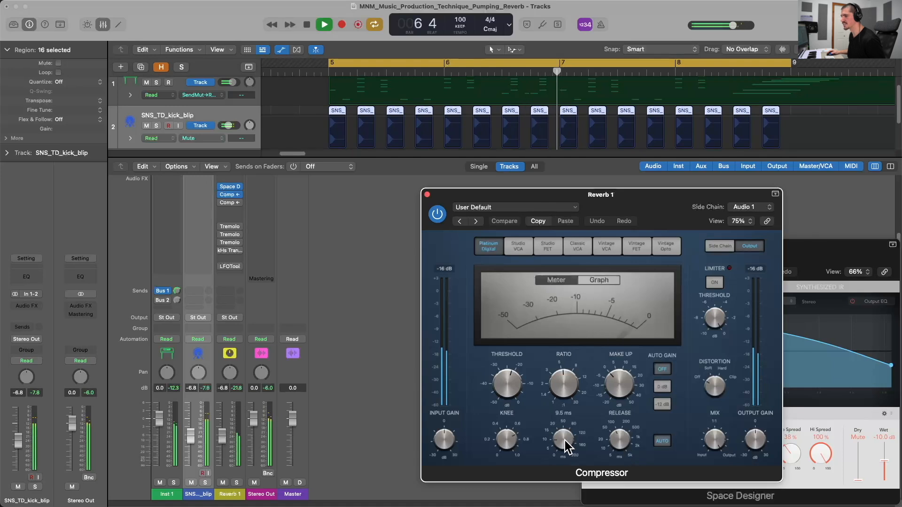
left_click_drag(564, 440, 565, 438)
left_click_drag(624, 437, 627, 426)
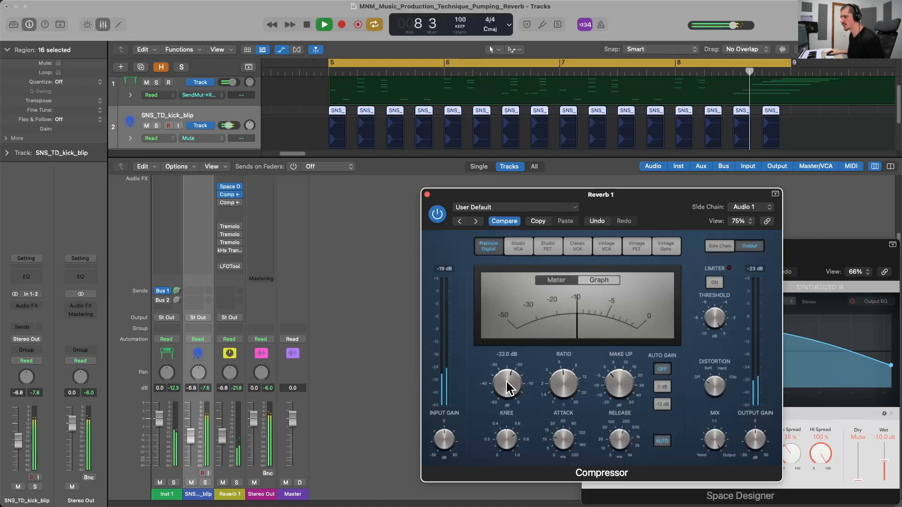
left_click_drag(507, 381, 509, 377)
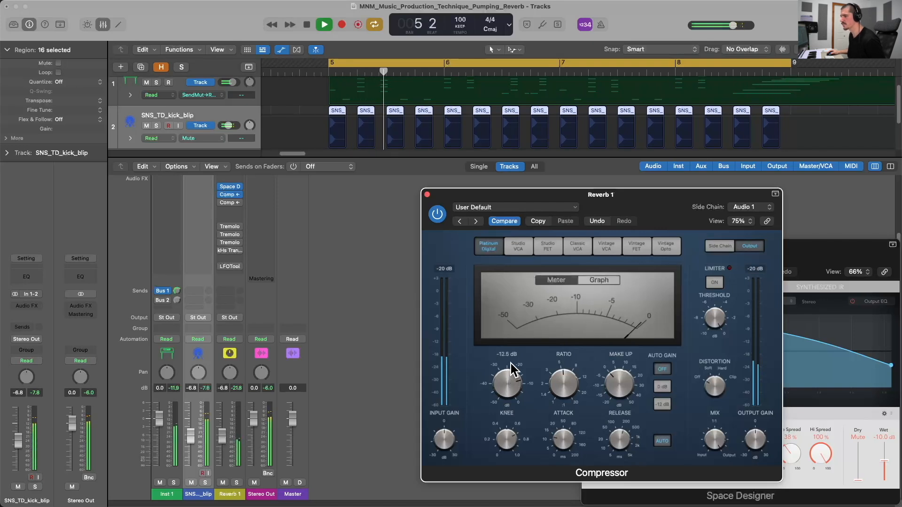
left_click_drag(563, 386, 566, 383)
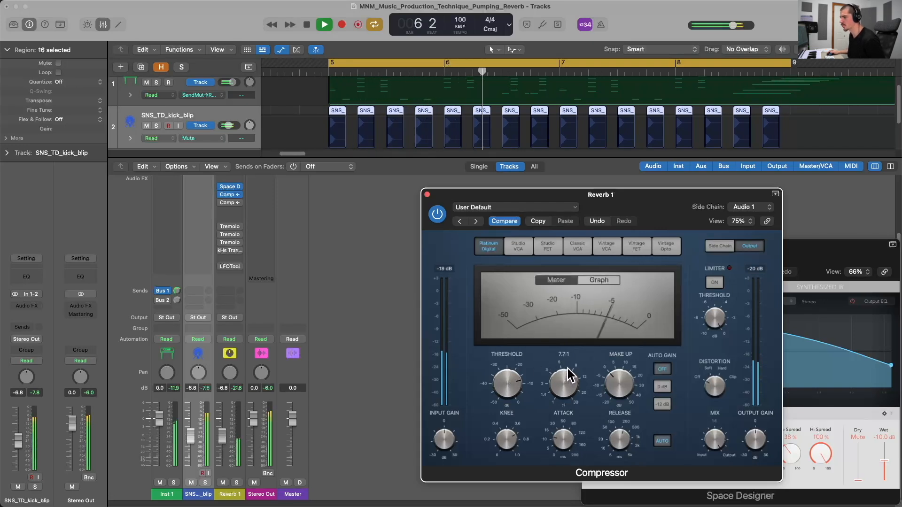
- Set the compressor's release to 170 ms and lower its threshold to -39.5 dB while the loop plays, stopping playback when done
left_click(507, 391)
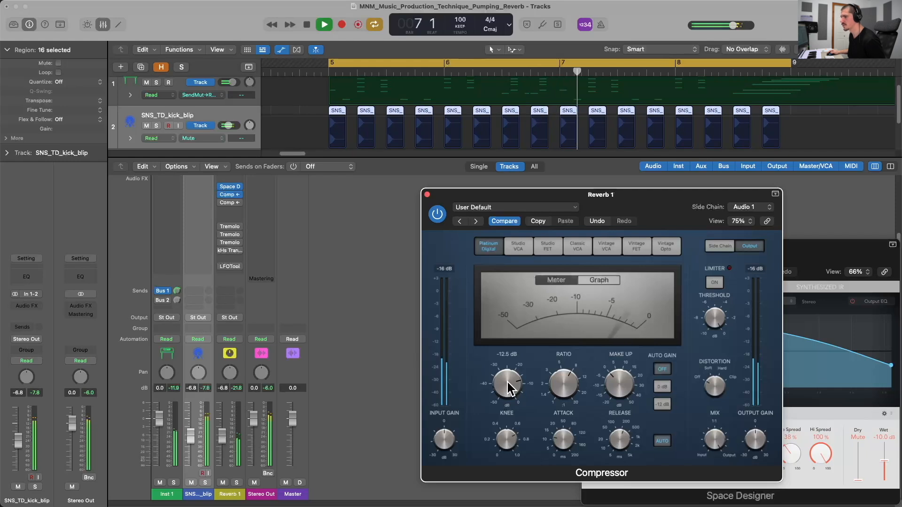
left_click_drag(508, 388, 513, 412)
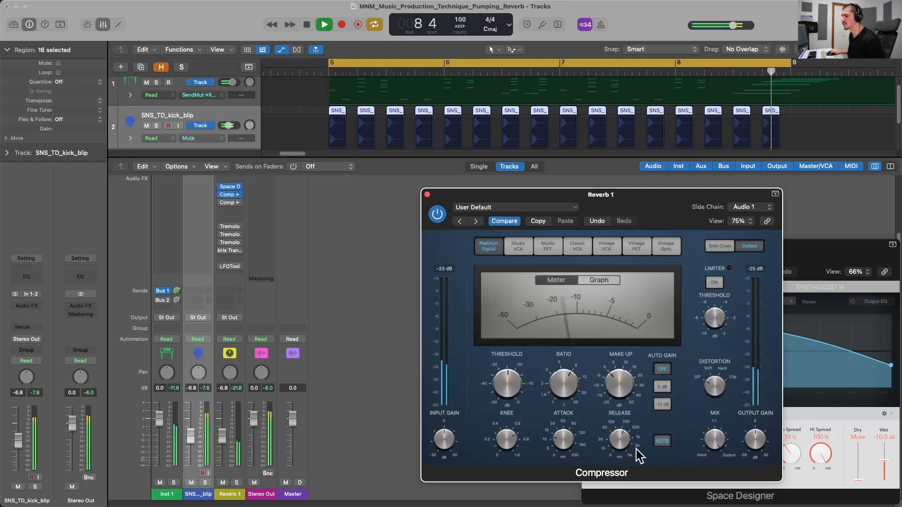
left_click(619, 442)
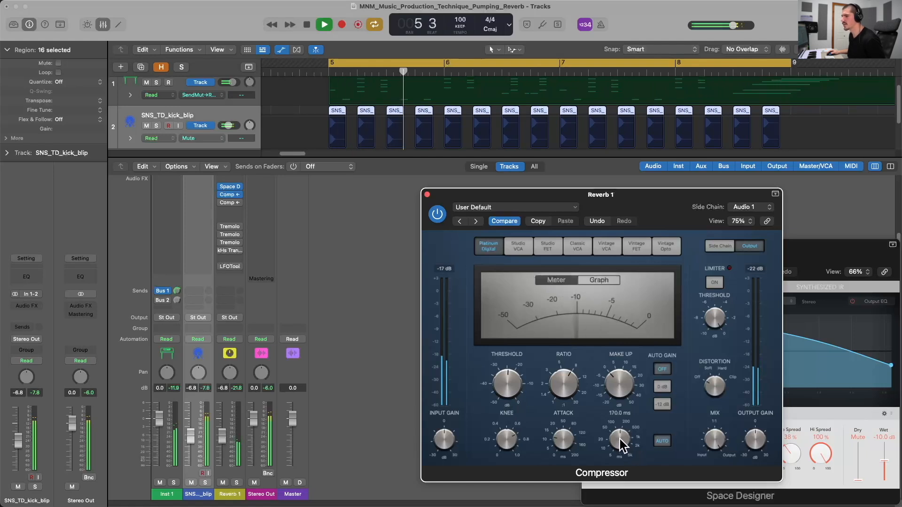
mouse_move(509, 383)
key("space")
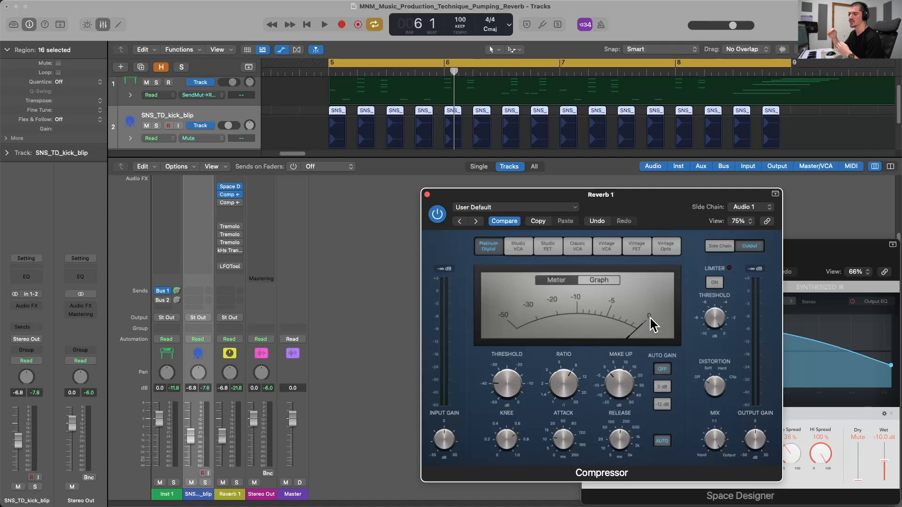
- Play the loop again and raise the compressor's threshold to -24 dB
mouse_move(529, 358)
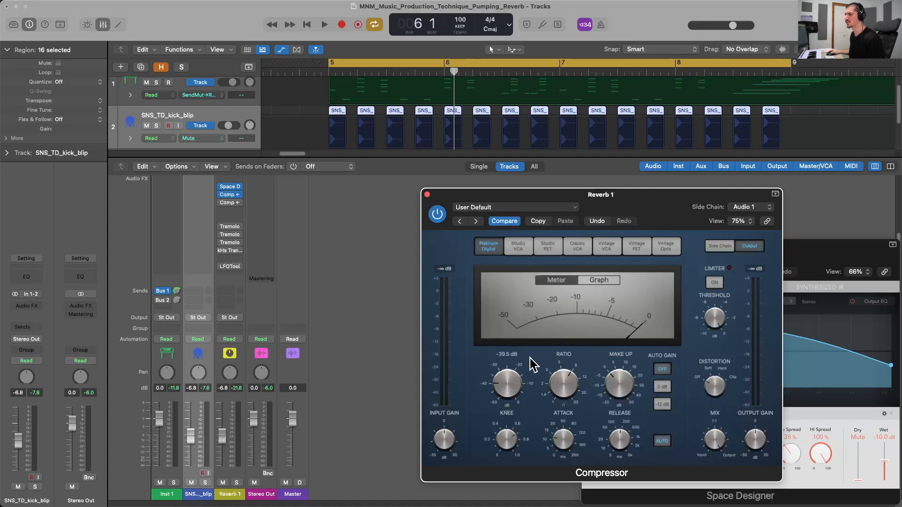
key("space")
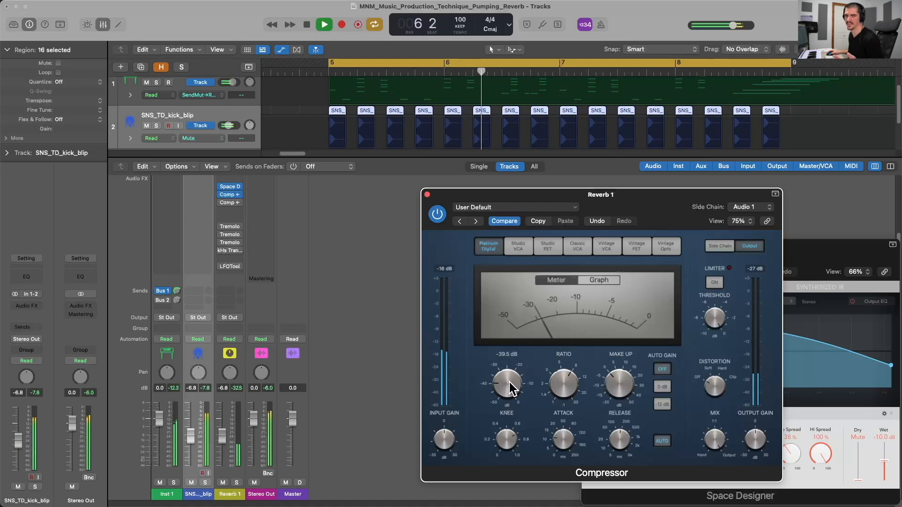
left_click_drag(510, 382, 514, 359)
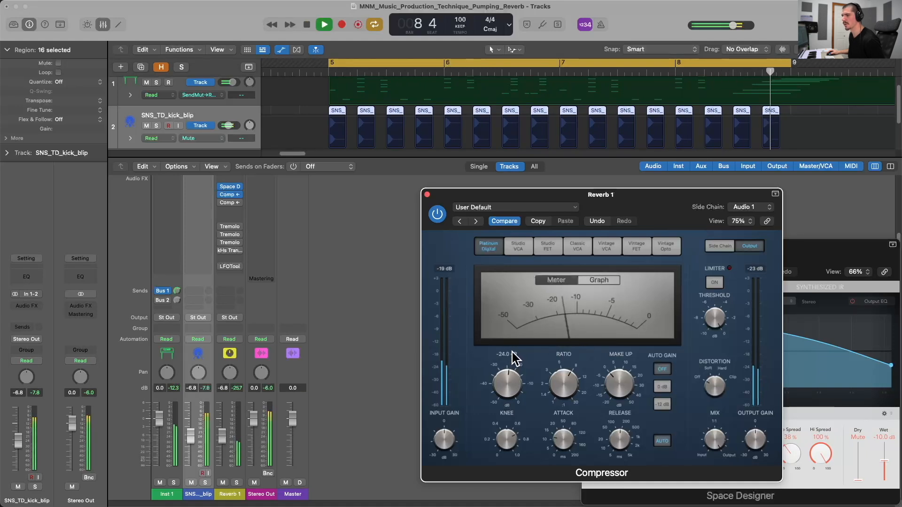
- Enable and open the second Reverb 1 compressor, set its side chain to SNS_TD_kick_blip (Audio 1), and stop playback
left_click(220, 202)
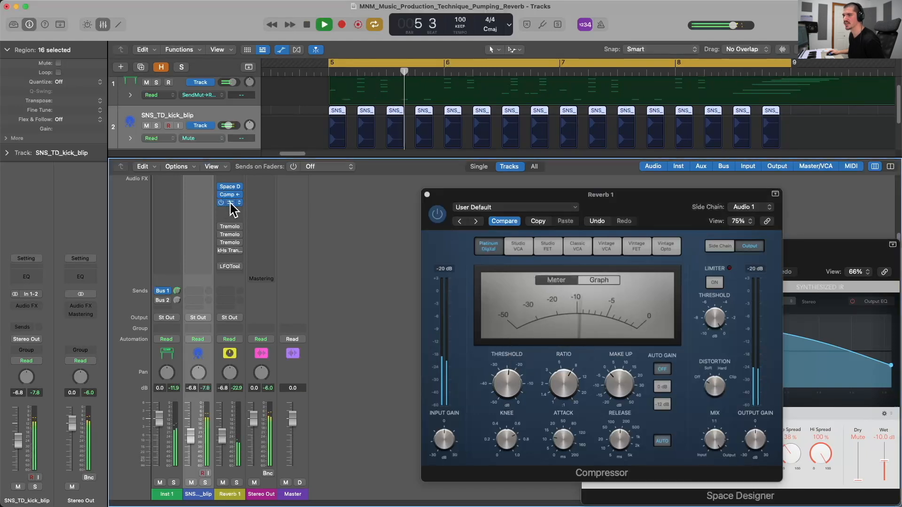
left_click(229, 203)
left_click_drag(458, 128, 412, 176)
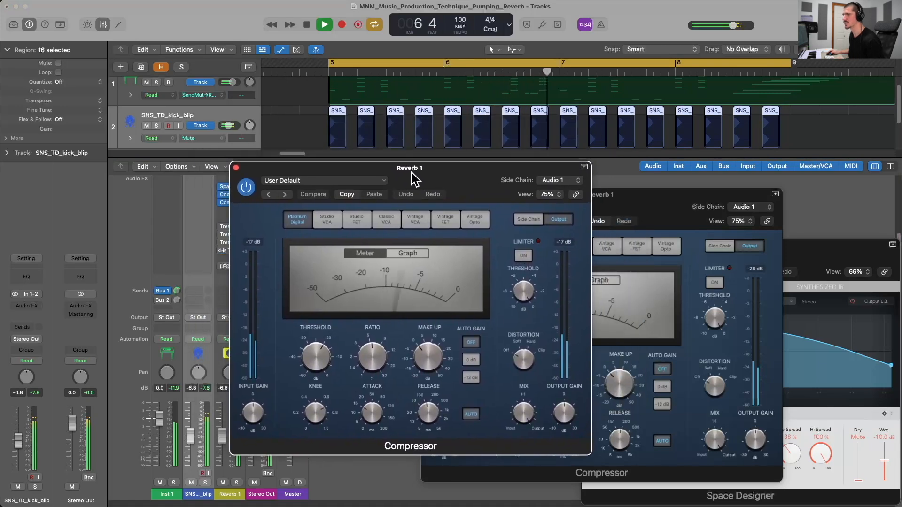
left_click(548, 183)
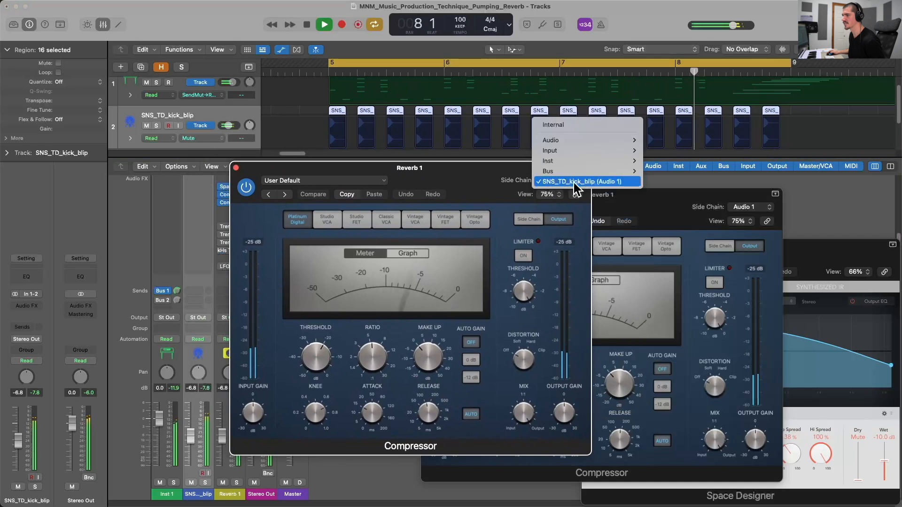
left_click(493, 181)
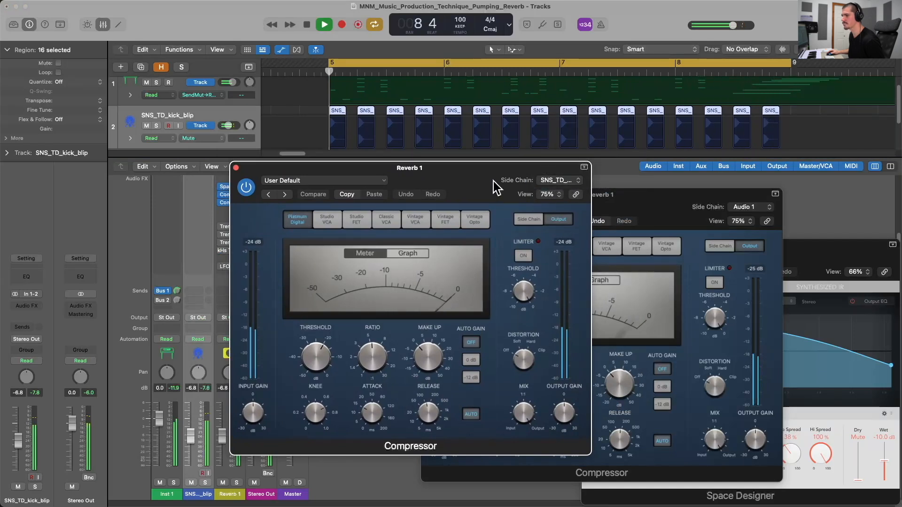
key("space")
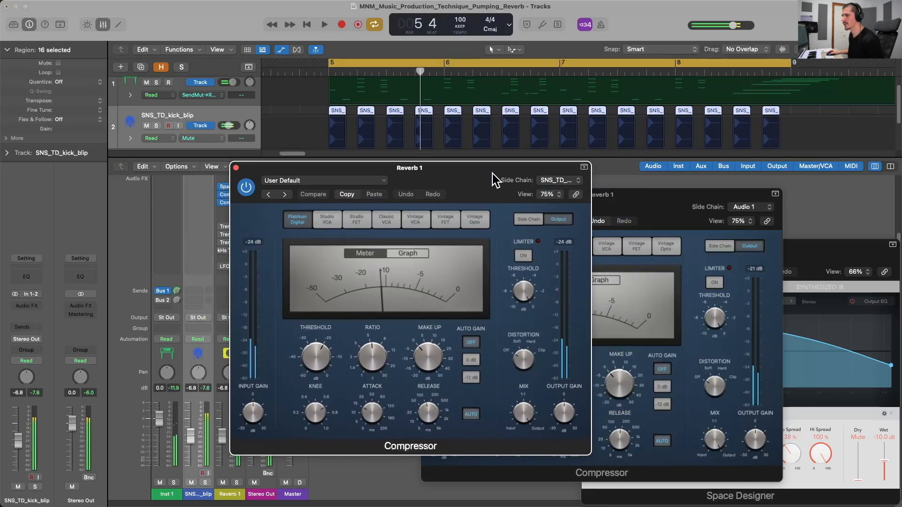
- Close both compressor windows and set the SNS_TD_kick_blip channel's output to No Output
left_click_drag(485, 170, 466, 175)
left_click_drag(607, 196, 615, 175)
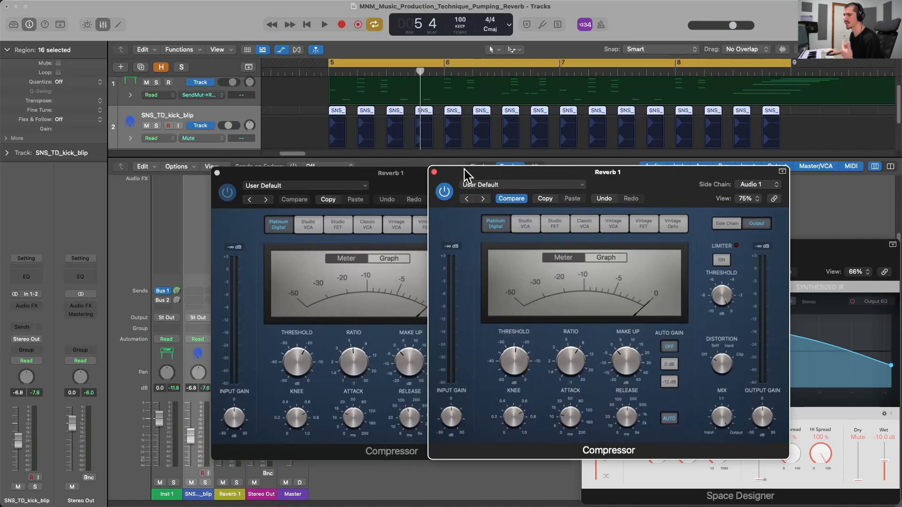
left_click(434, 172)
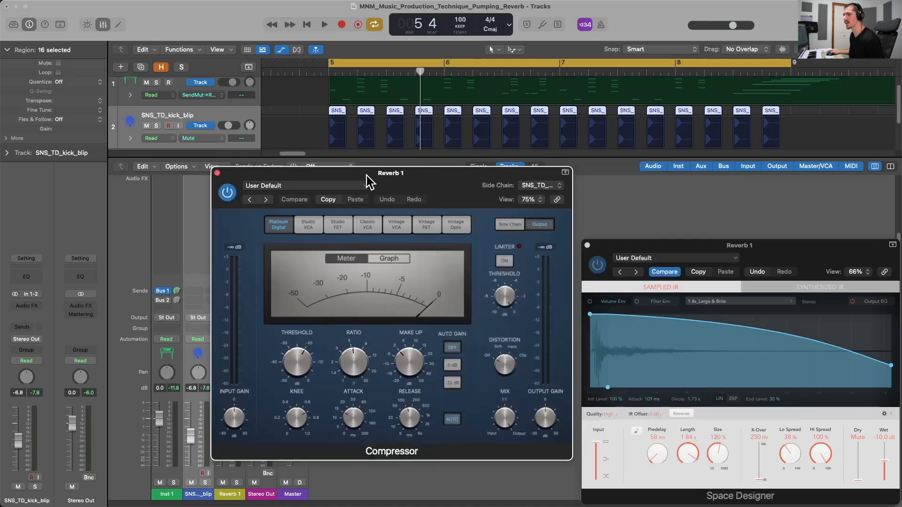
left_click(216, 173)
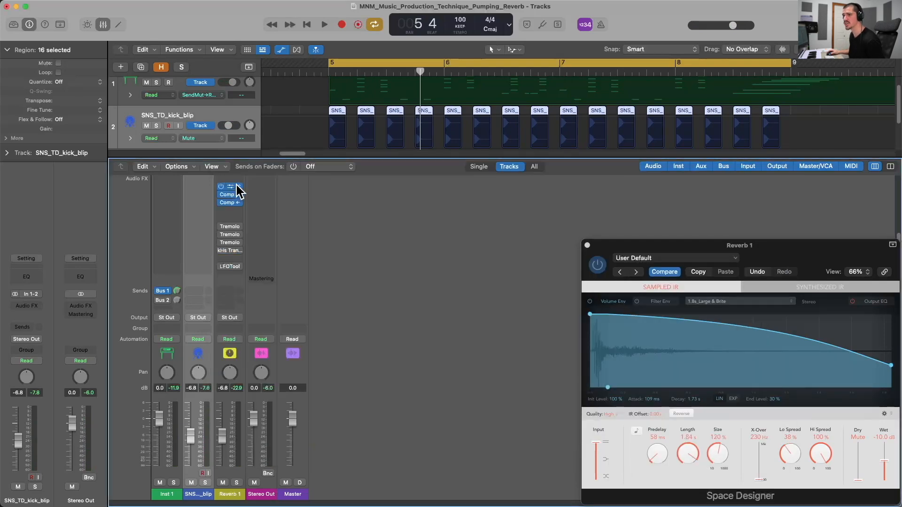
left_click(203, 318)
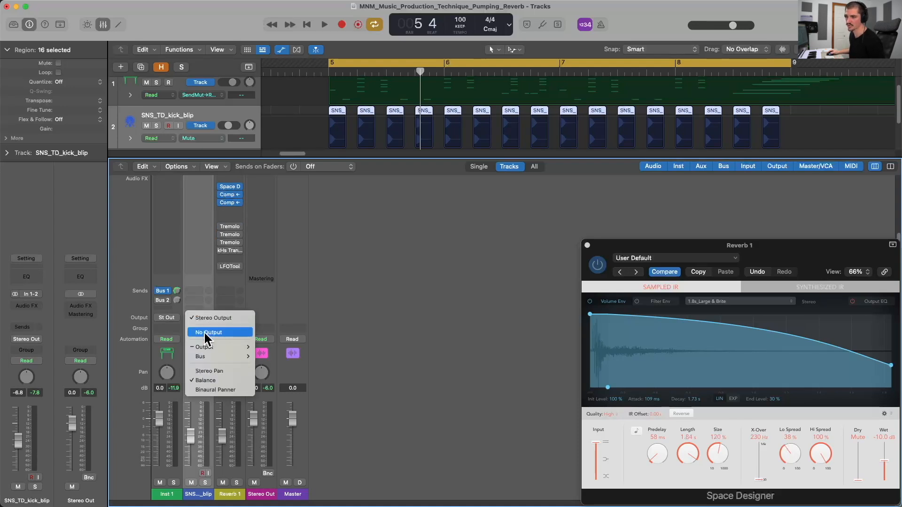
left_click(204, 331)
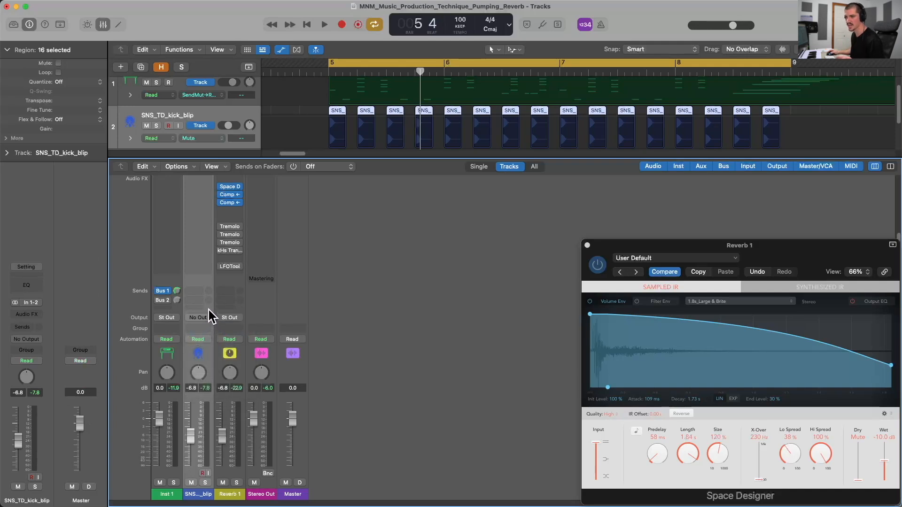
- Reopen both Reverb 1 compressors with their windows apart and play the loop to check that the silent kick still triggers them
scroll(224, 250, "up", 1)
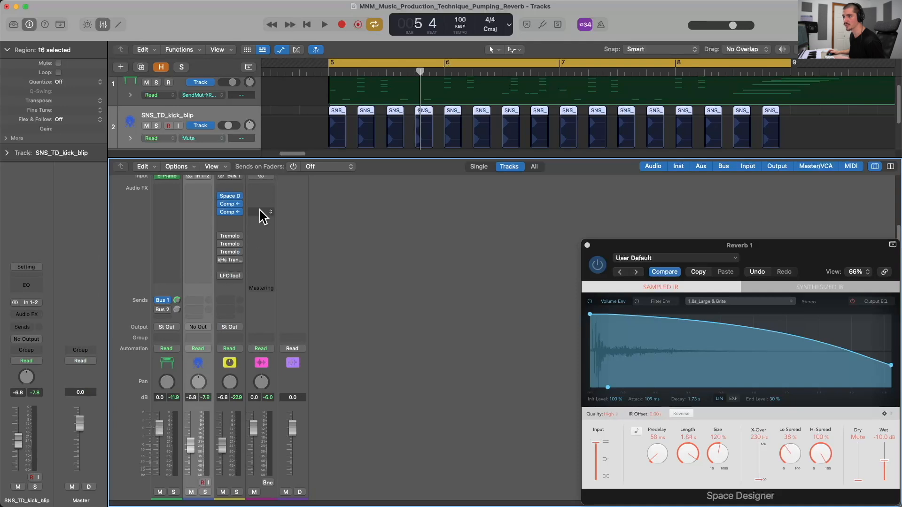
left_click(230, 208)
left_click_drag(509, 176, 475, 126)
left_click(230, 212)
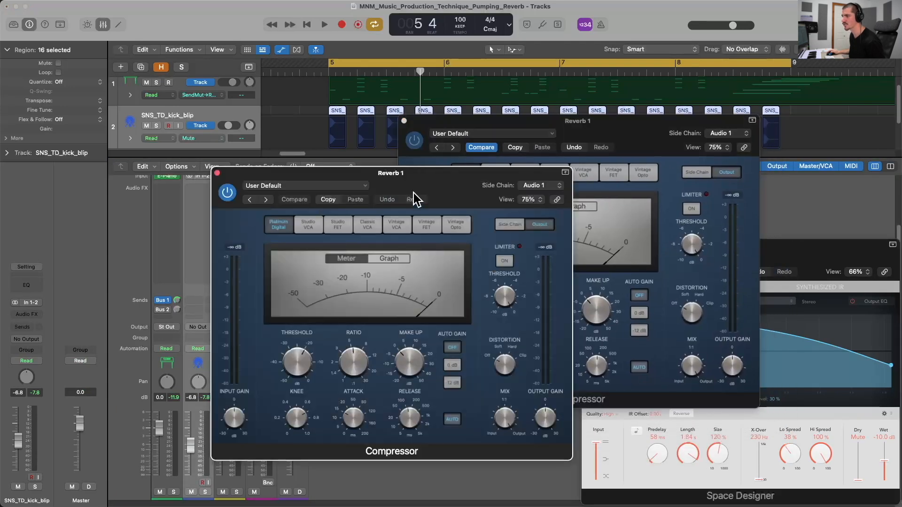
key("space")
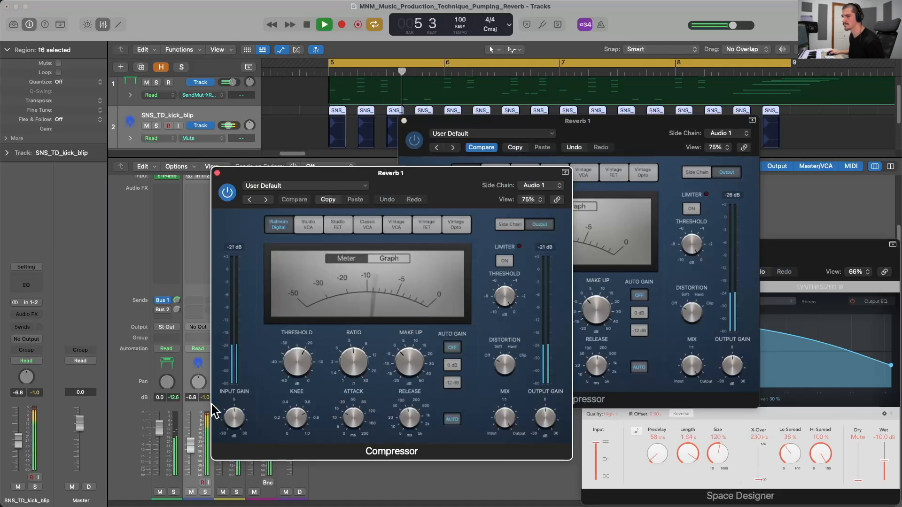
- Solo the Reverb 1 channel to hear only the pumping reverb, stop playback and release the solo
left_click(239, 483)
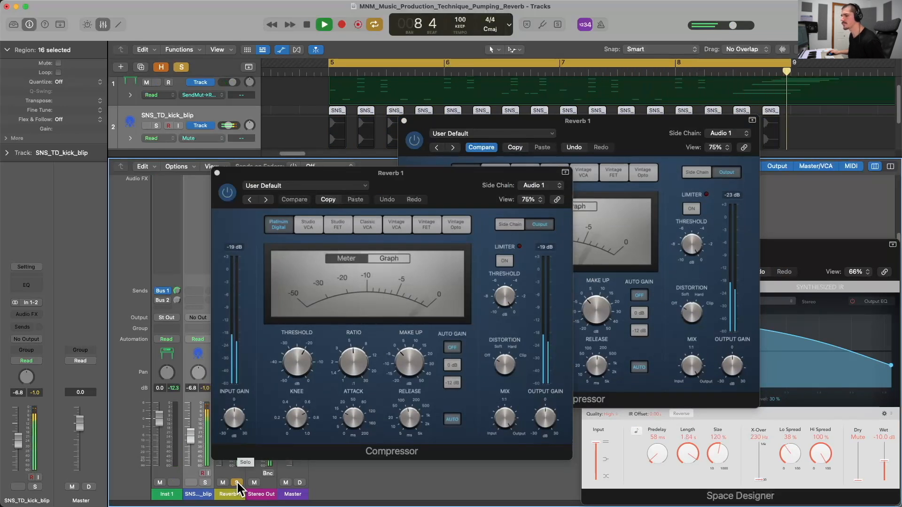
key("space")
left_click(237, 483)
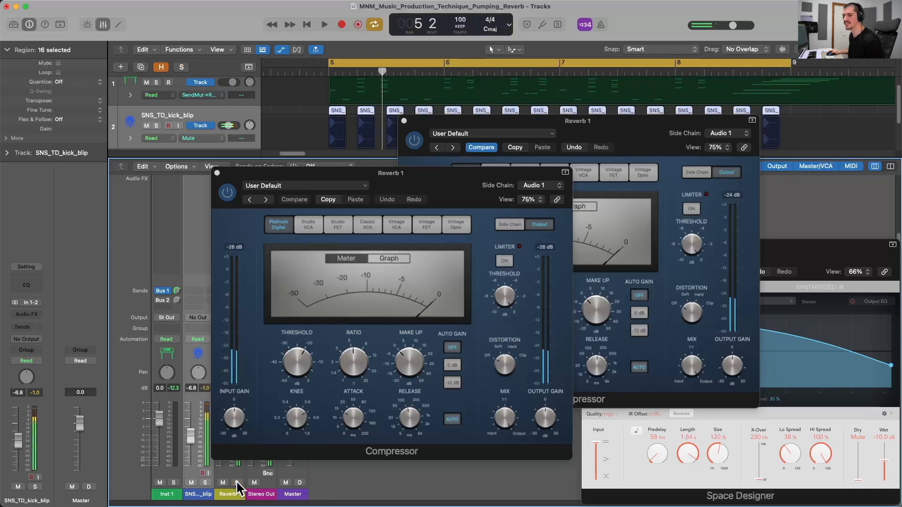
- Close and bypass both Reverb 1 compressors, and enable and open the channel's first Tremolo
left_click(216, 173)
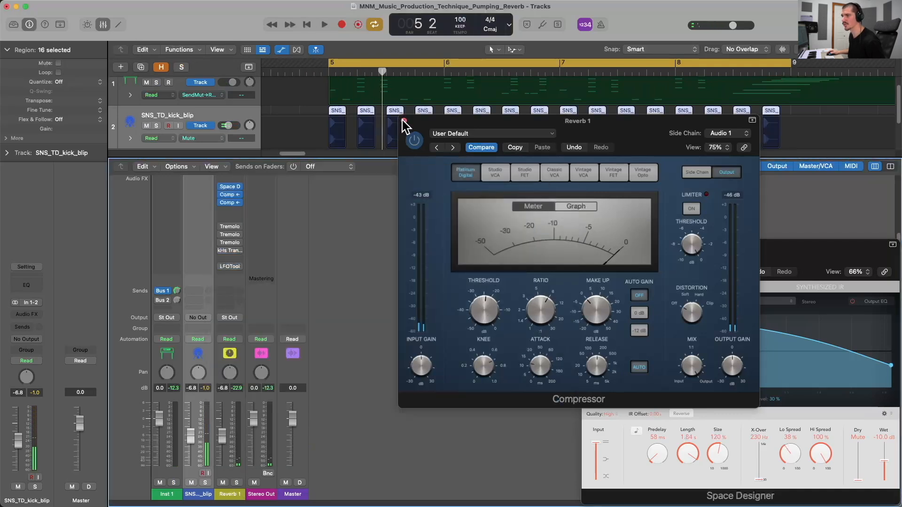
left_click(404, 121)
scroll(241, 231, "up", 2)
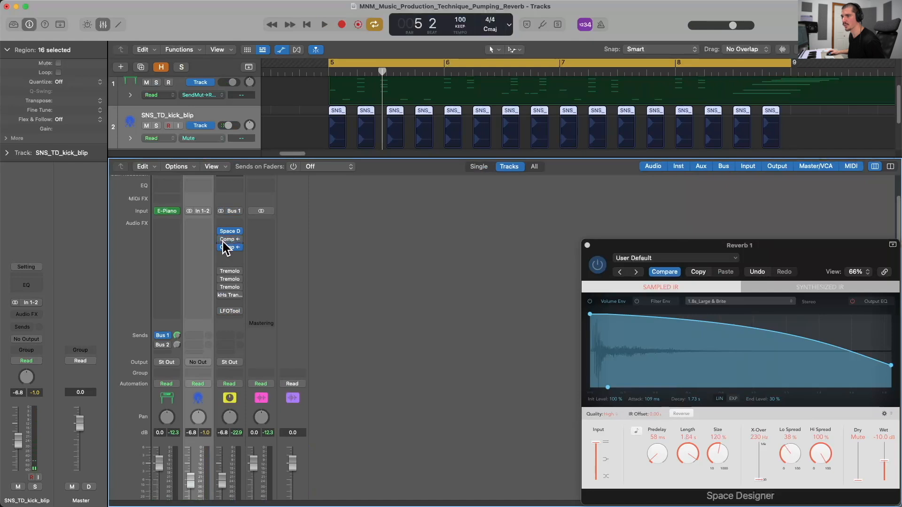
left_click(230, 271)
left_click_drag(482, 180, 500, 194)
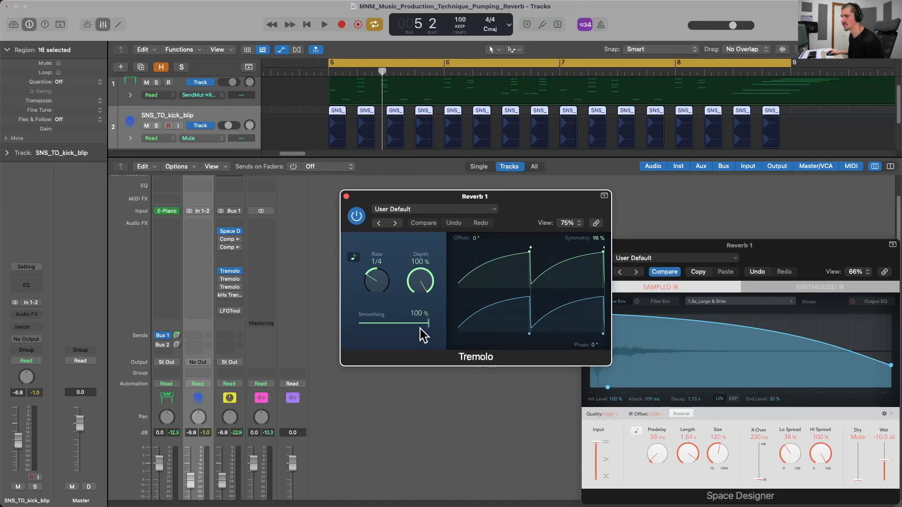
- Set the Tremolo's smoothing and depth to 100% and reposition its window
mouse_move(428, 331)
left_mouse_down()
mouse_move(373, 328)
mouse_move(437, 329)
left_mouse_up()
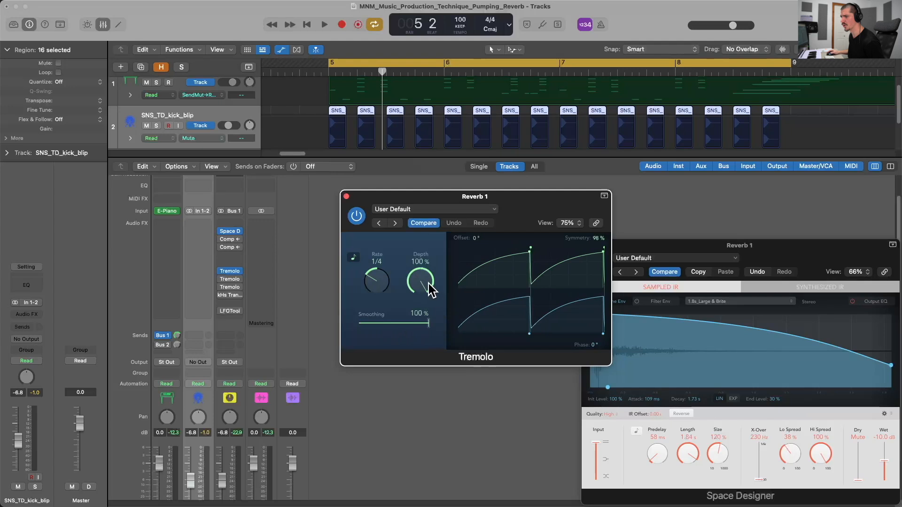
left_click_drag(425, 283, 426, 259)
left_click_drag(524, 204, 525, 191)
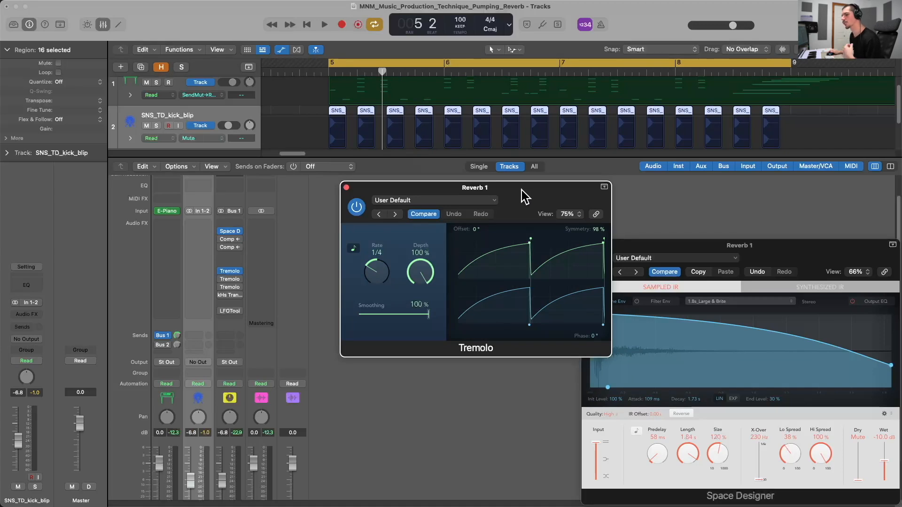
- Play the loop with the first Tremolo active, and bypass it to compare the reverb without the effect
key("space")
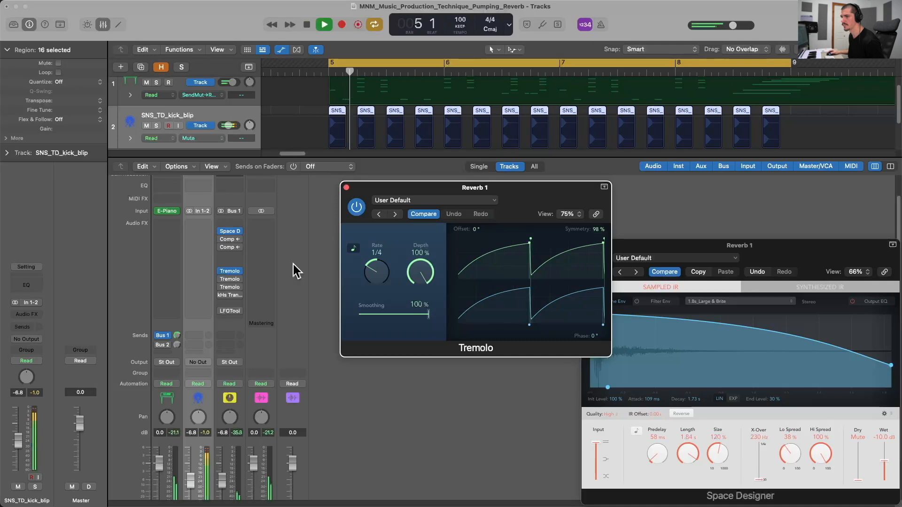
scroll(247, 291, "down", 3)
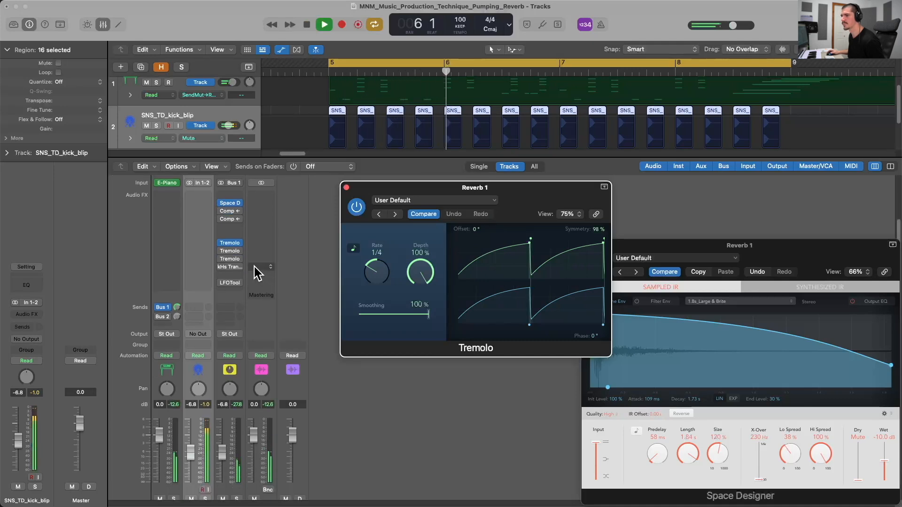
mouse_move(220, 245)
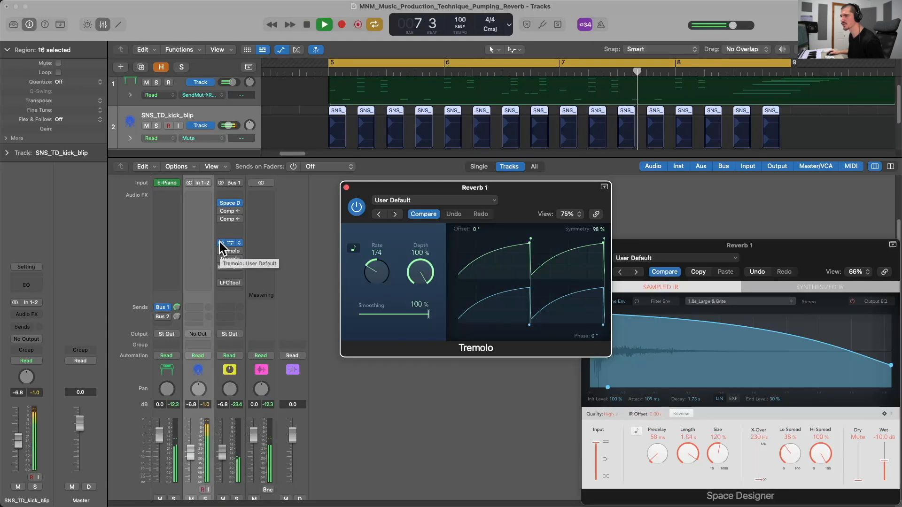
left_click(221, 244)
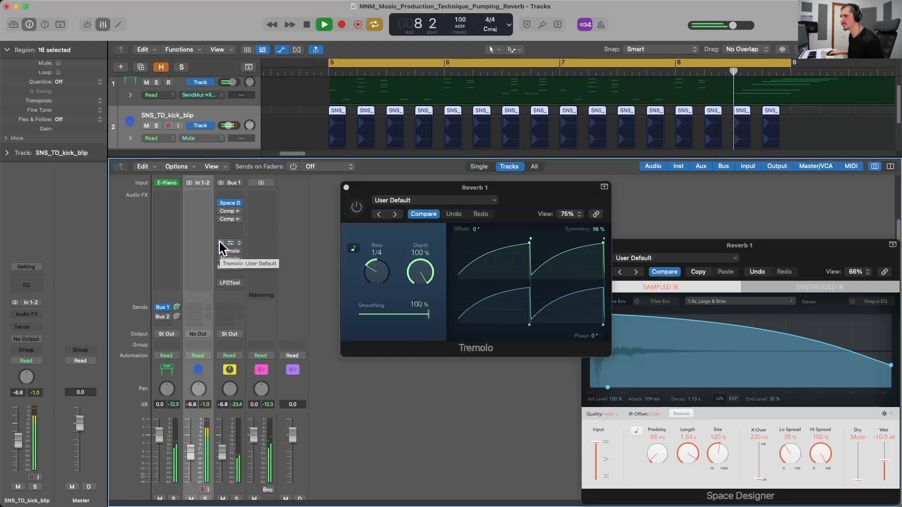
- Bypass the Tremolo and close its window, with the kHs Trance Gate on Reverb 1 enabled, opened and repositioned in its place
left_click(221, 244)
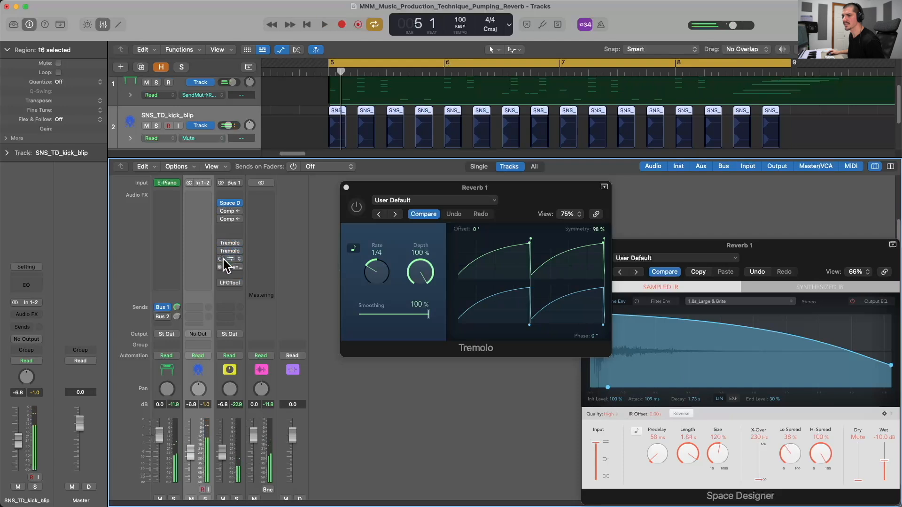
left_click(230, 267)
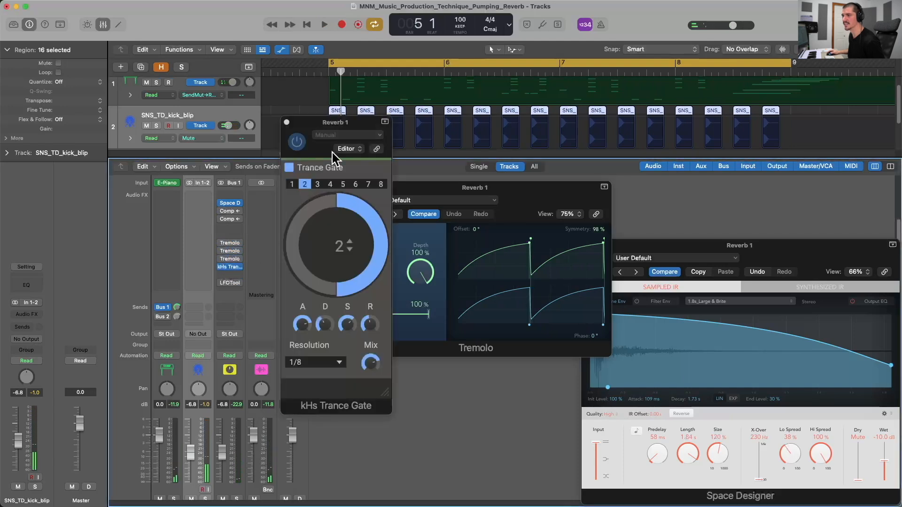
left_click_drag(336, 123, 442, 154)
left_click(346, 187)
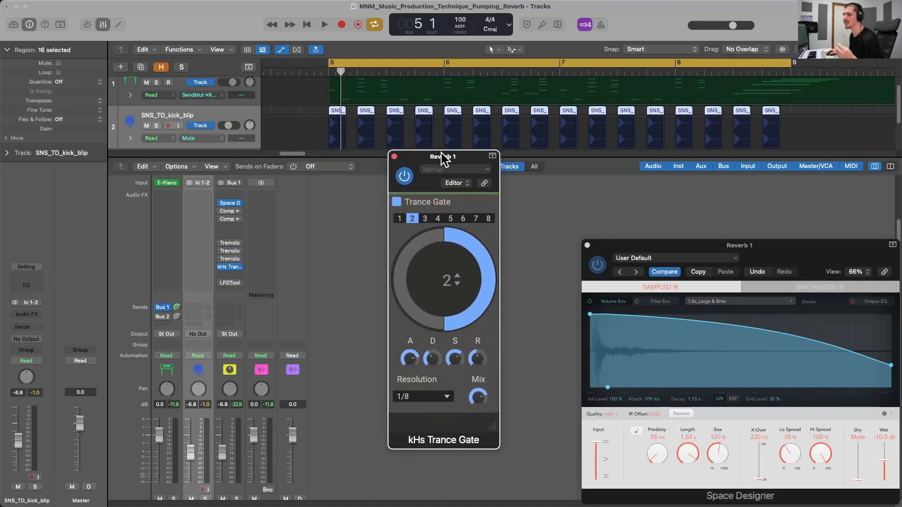
left_click_drag(441, 153, 440, 164)
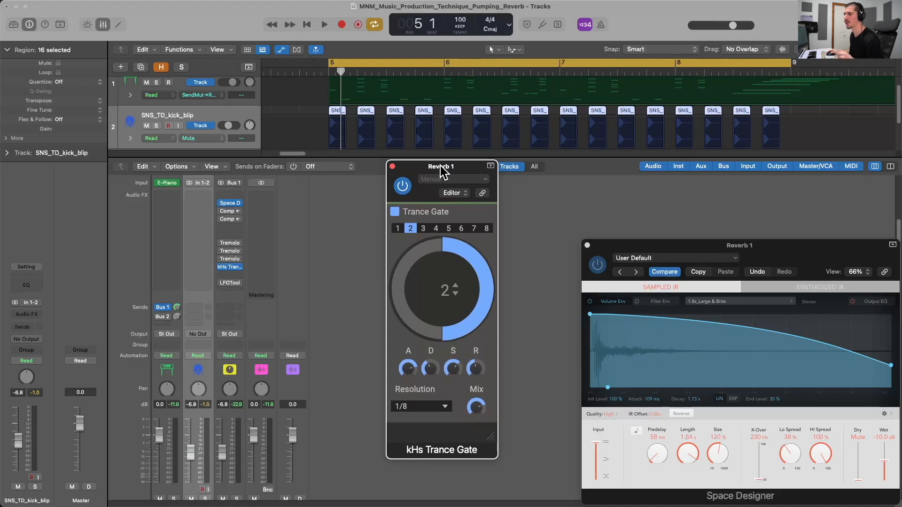
left_click_drag(440, 165, 437, 162)
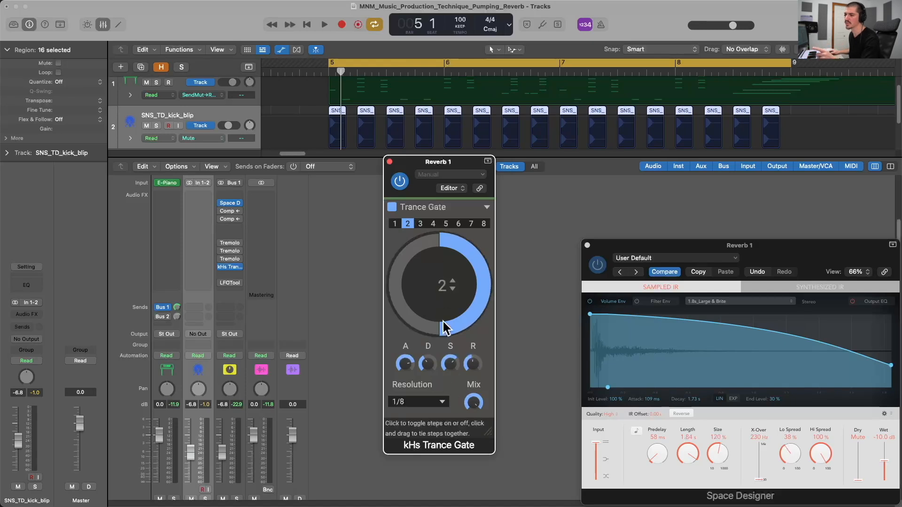
- Try a longer Trance Gate pattern, return its length to 2 steps, and keep the resolution at 1/8
left_click(452, 281)
left_click(452, 281)
left_click(452, 281)
left_click(452, 289)
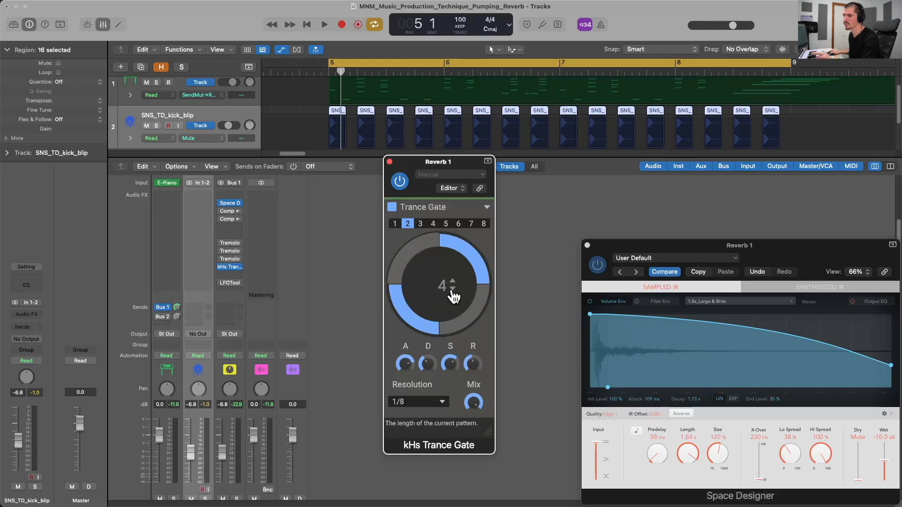
left_click(452, 289)
left_click(452, 289)
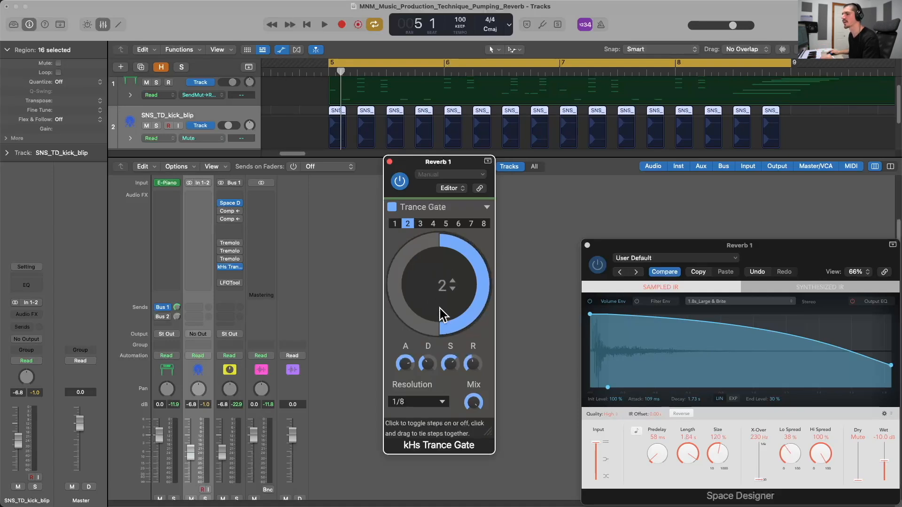
left_click(417, 402)
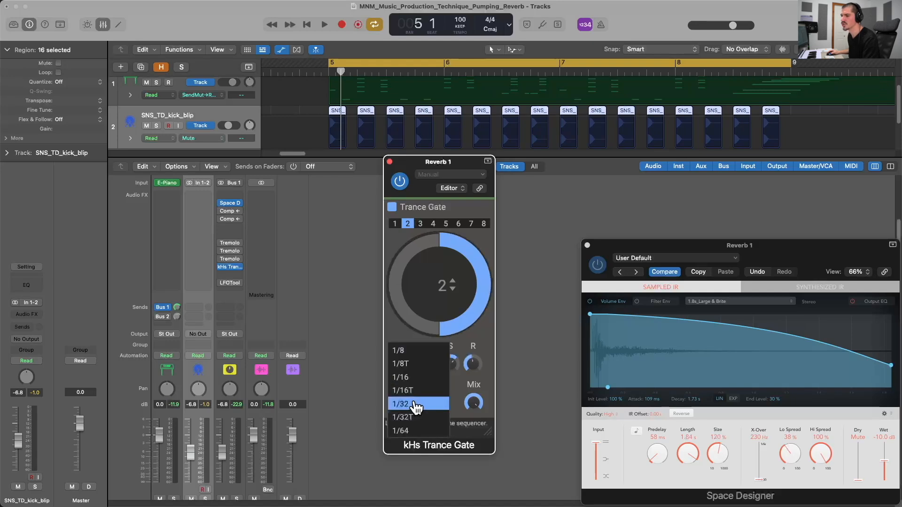
left_click(419, 356)
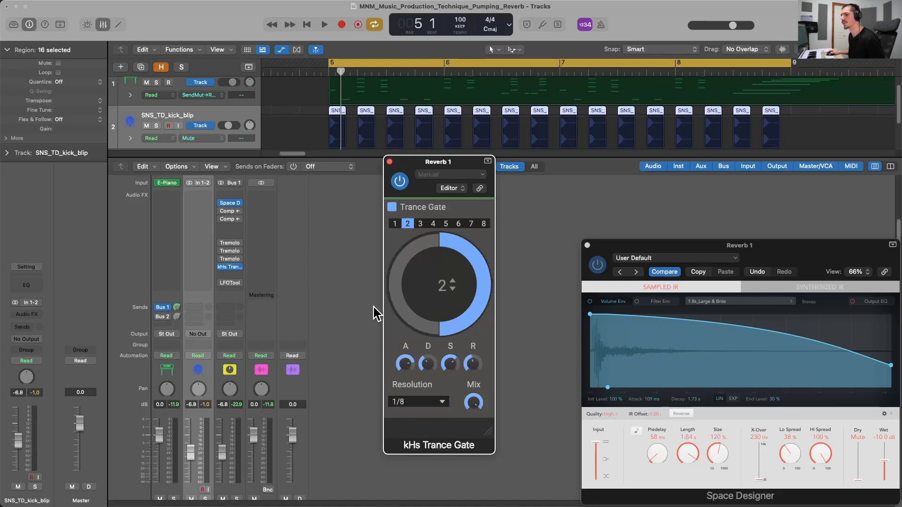
- Solo the Reverb 1 channel and play the loop briefly to hear the reverb through the Trance Gate
scroll(249, 330, "down", 2)
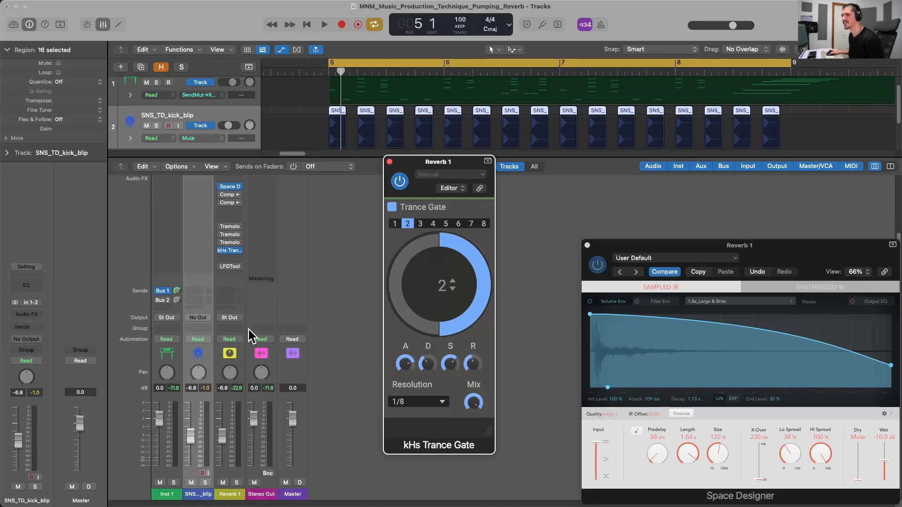
left_click(236, 482)
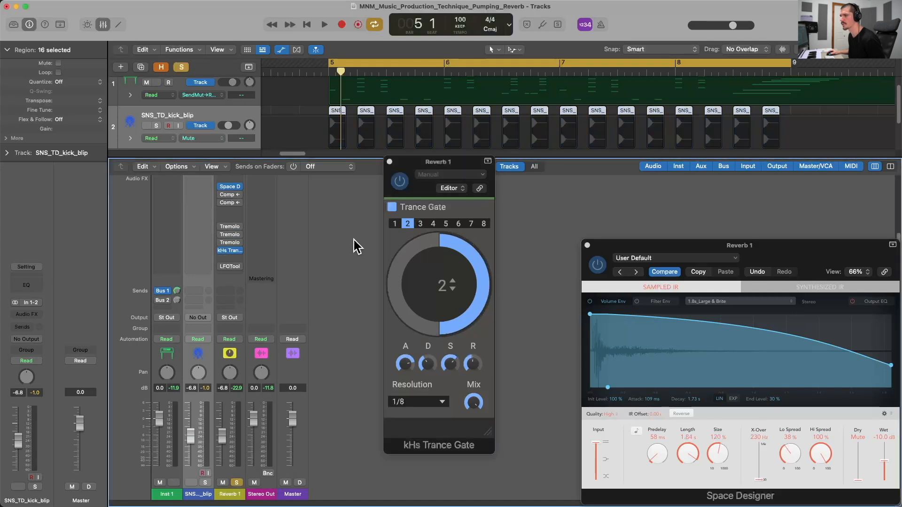
key("space")
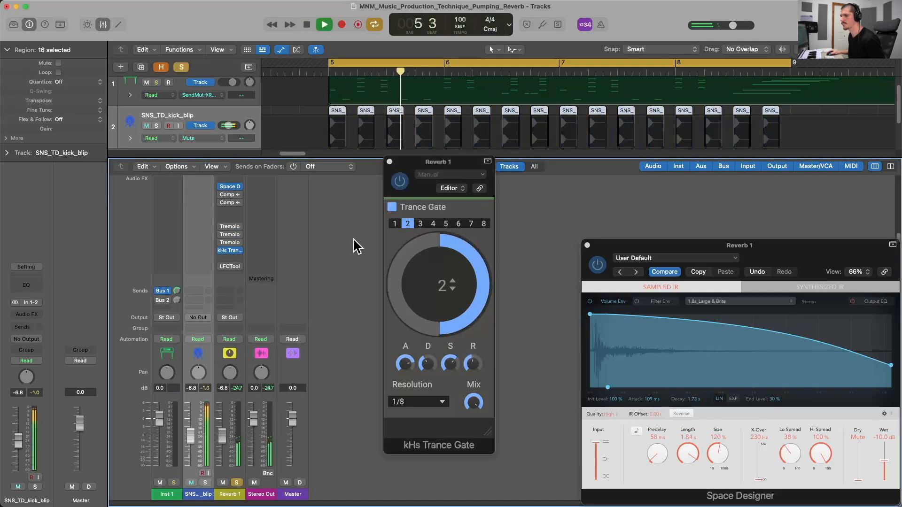
key("space")
- Try the Trance Gate ahead of Space Designer in playback, and move it back below the Tremolos on Reverb 1
scroll(231, 258, "up", 1)
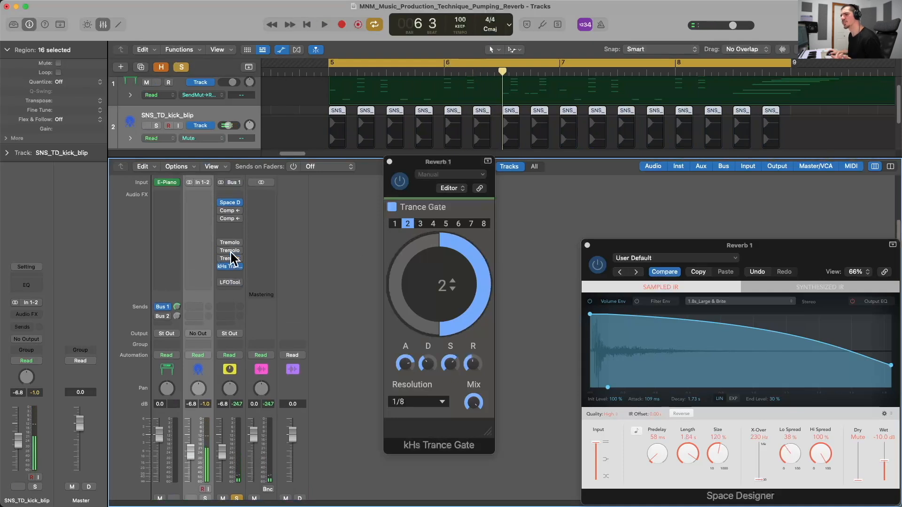
left_click_drag(231, 267, 230, 203)
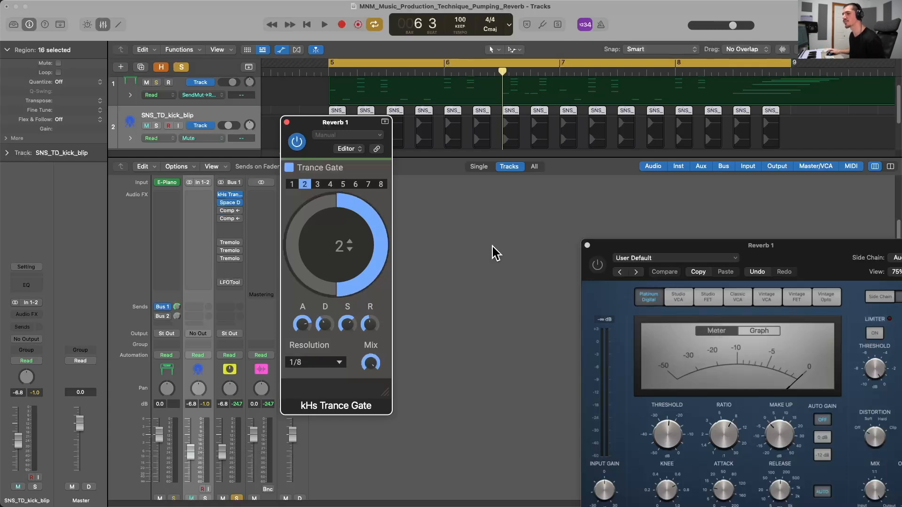
key("space")
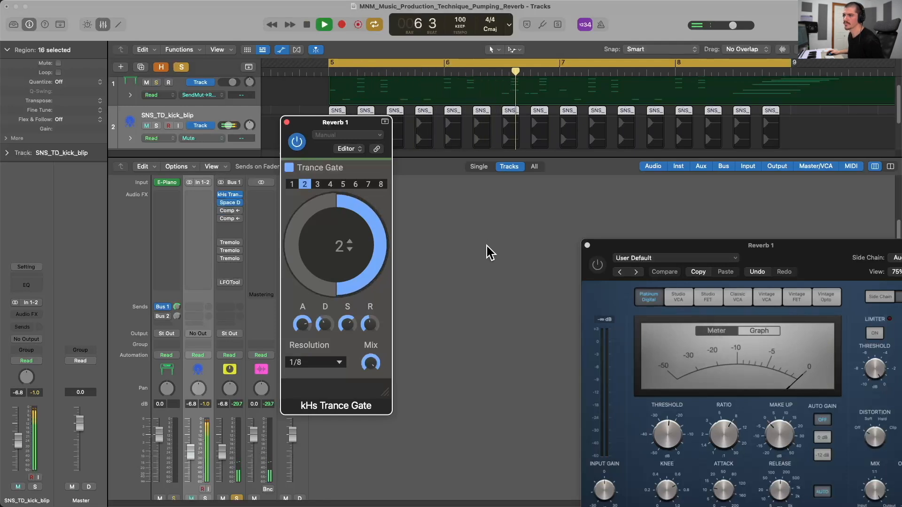
key("space")
left_click_drag(231, 200, 231, 273)
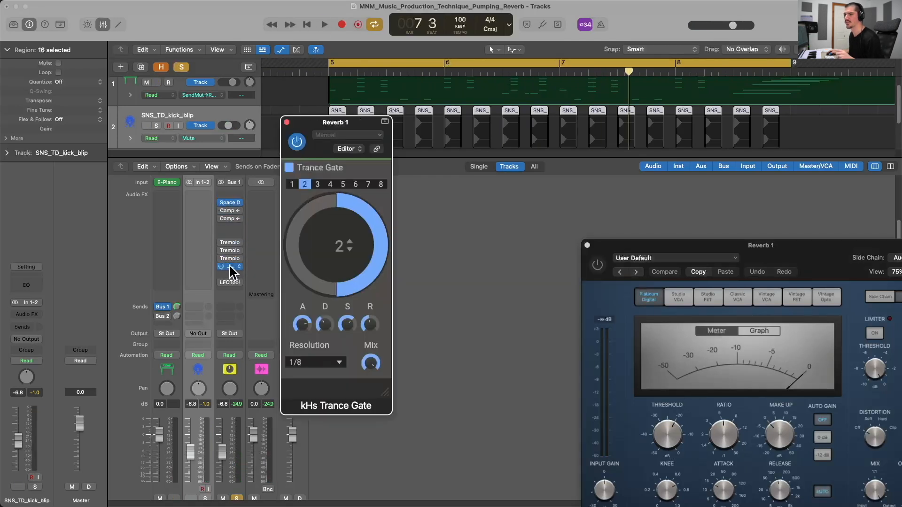
- Play the soloed reverb and lower the Trance Gate's mix to 0% to hear it ungated
scroll(371, 364, "down", 4)
scroll(371, 364, "down", 1)
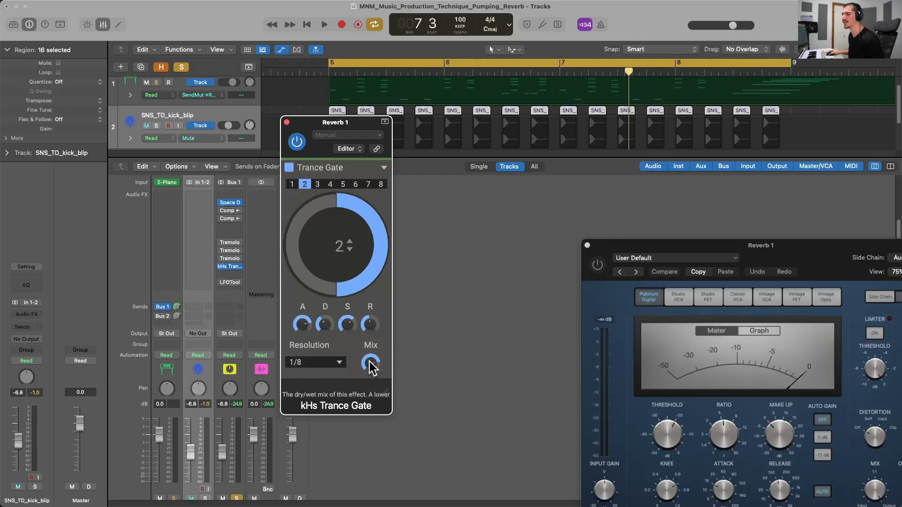
double_click(370, 362)
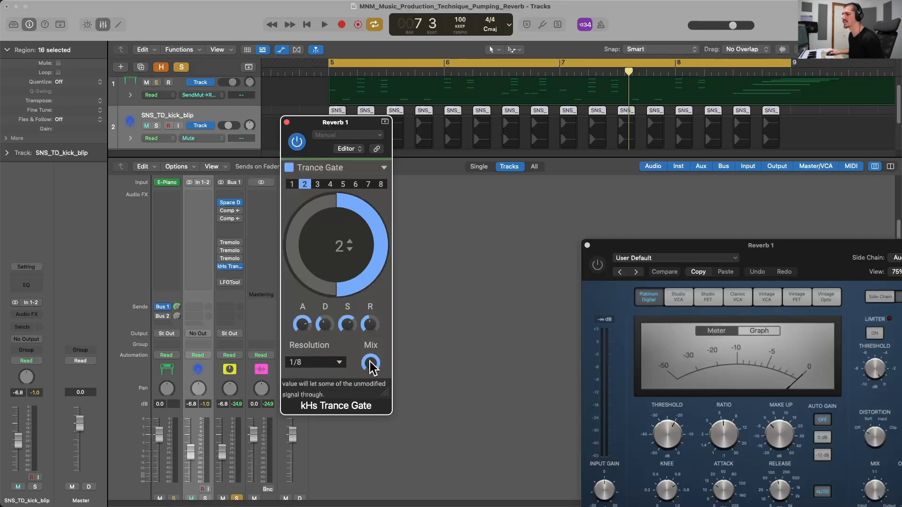
key("space")
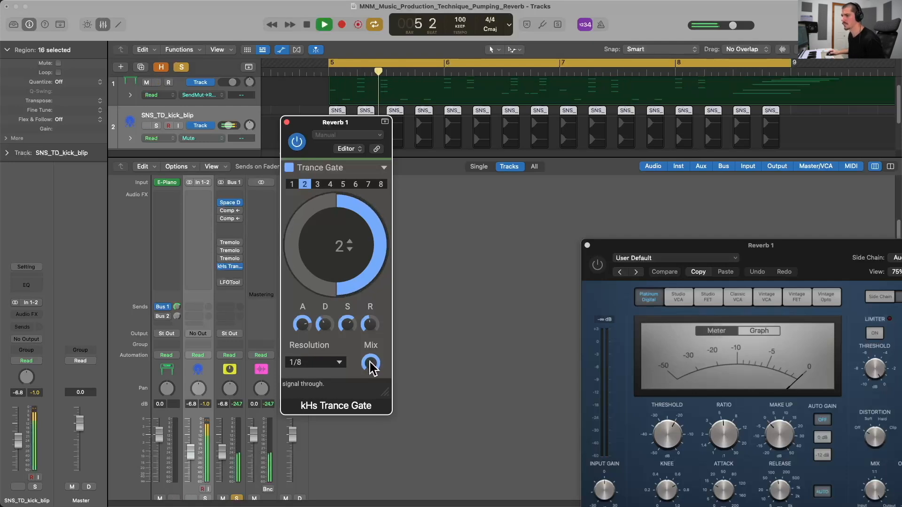
left_click_drag(370, 362, 370, 366)
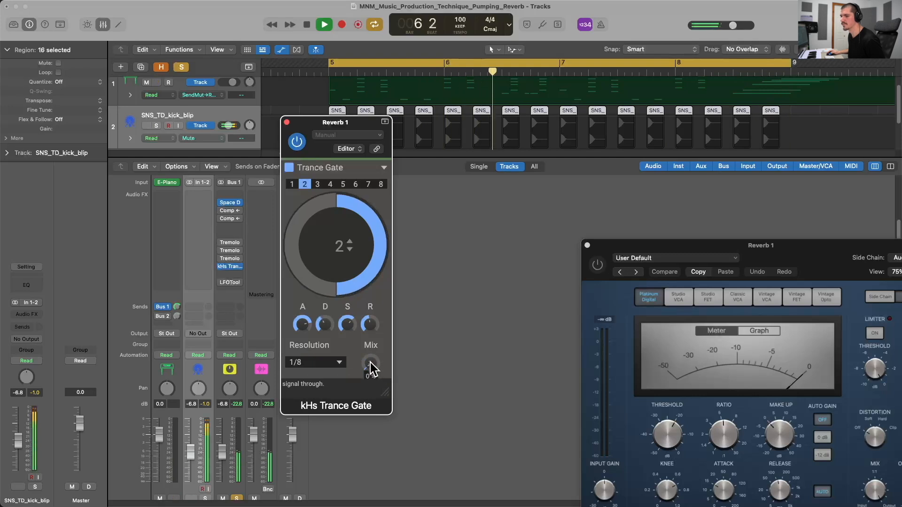
- Solo the Inst 1 channel alongside the reverb, raise the Trance Gate's mix to about 77%, and stop playback
scroll(263, 422, "down", 1)
left_click(176, 480)
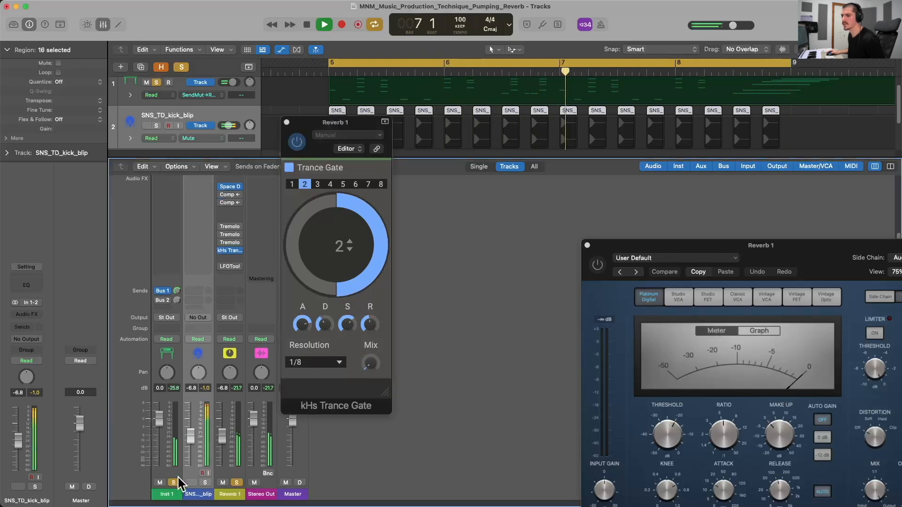
left_click(370, 365)
left_click_drag(371, 364, 371, 364)
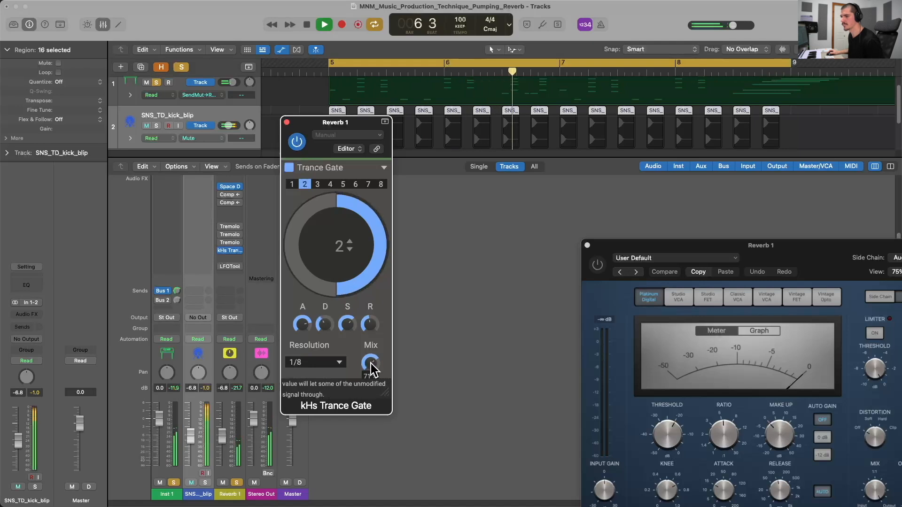
key("space")
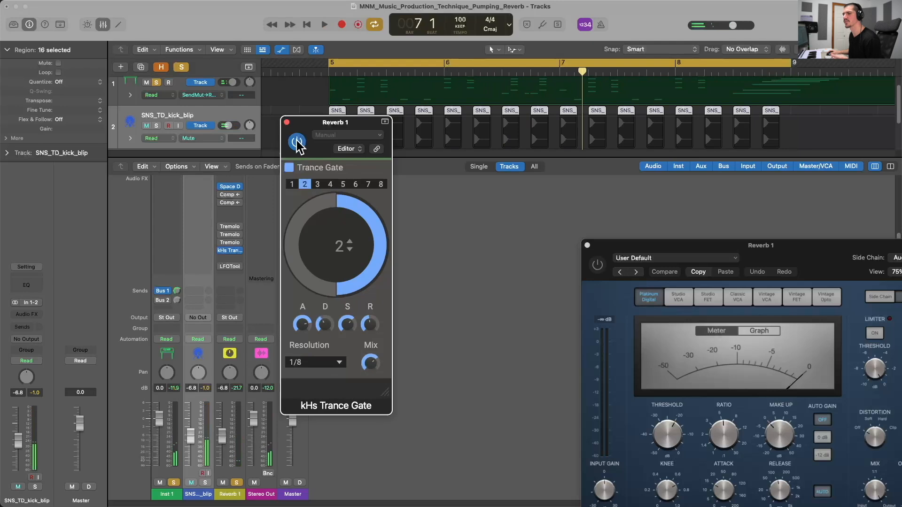
- Close and bypass the Trance Gate, and enable LFOTool on the Reverb 1 channel
left_click_drag(299, 133, 434, 200)
key("m")
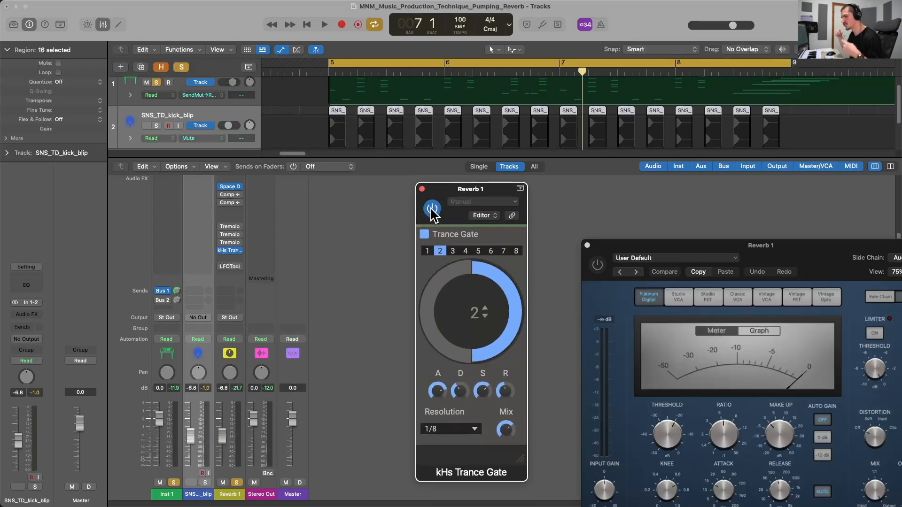
key("m")
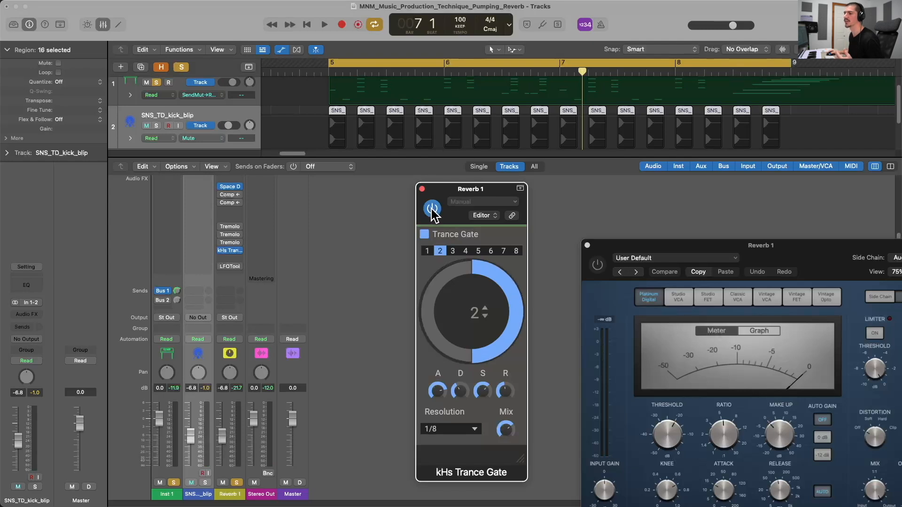
left_click(421, 188)
key("m")
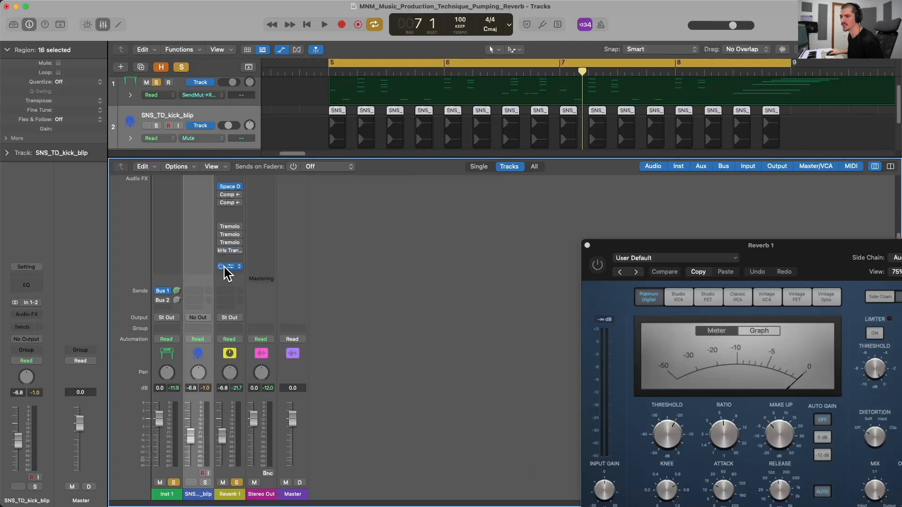
- Open LFOTool on Reverb 1, reposition its window, and nudge the starting point of its LFO curve
left_click(229, 267)
key("m")
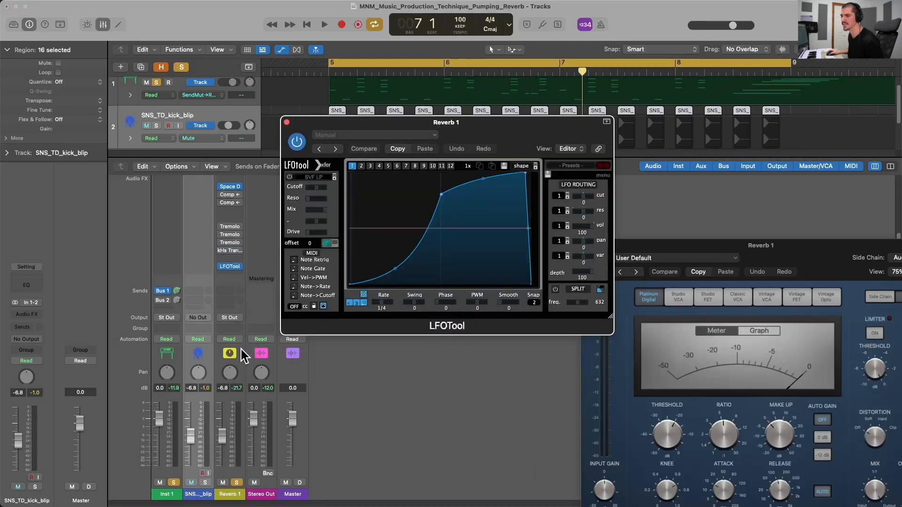
key("m")
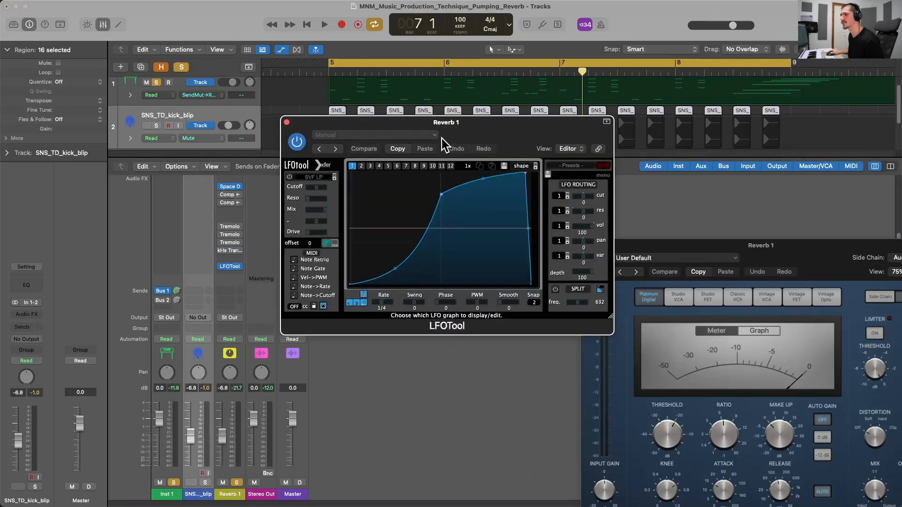
left_click_drag(452, 134, 417, 170)
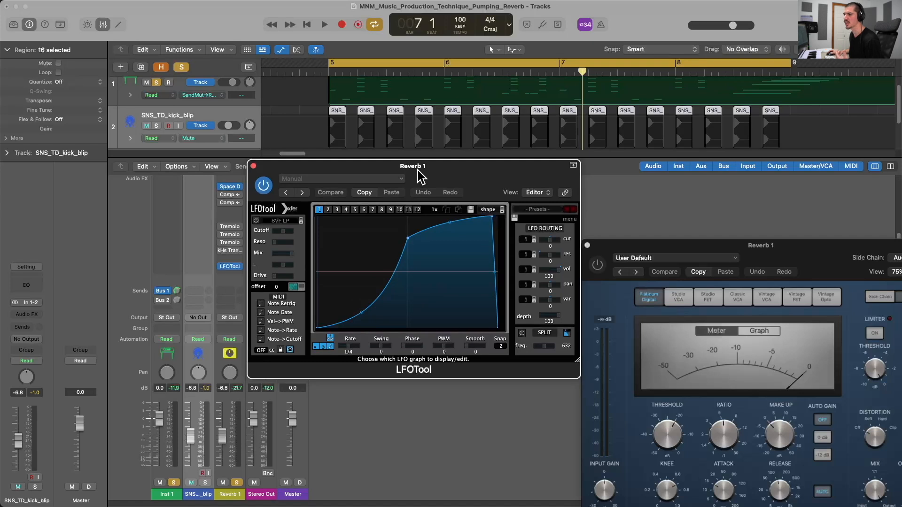
key("ctrl+m")
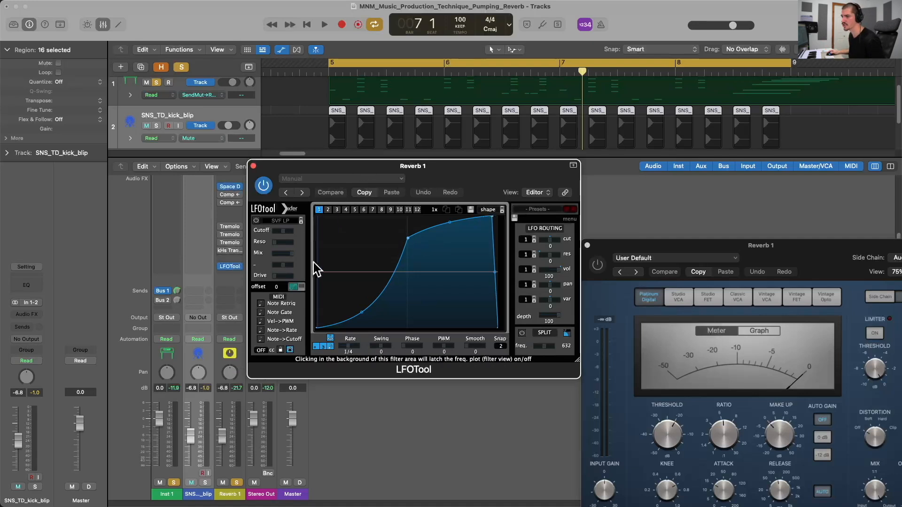
left_click_drag(316, 328, 315, 334)
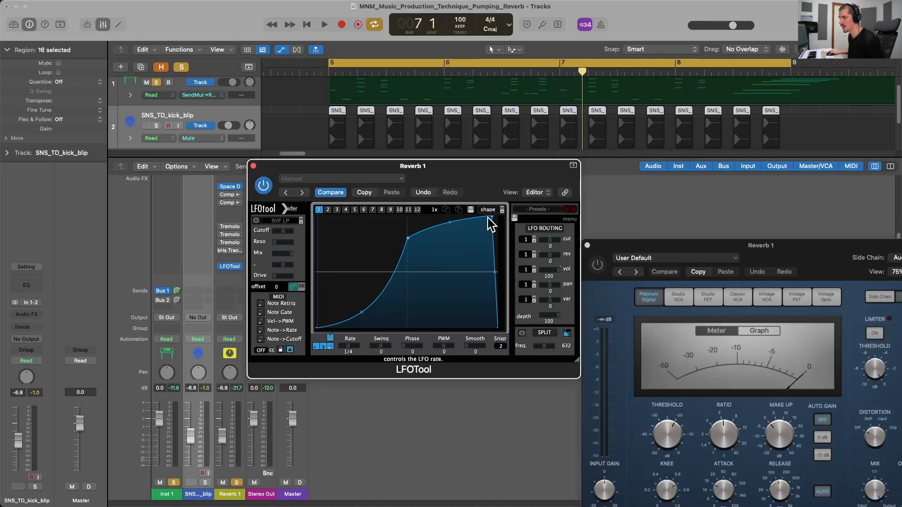
left_click_drag(435, 166, 473, 164)
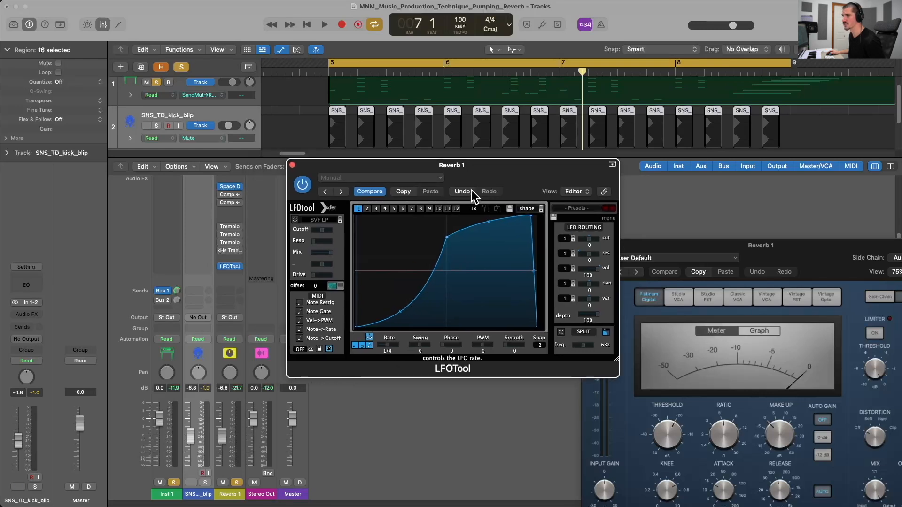
- During playback, raise the Reverb 1 fader to -3.3 dB and lift the LFO curve's starting point to the midline
key("space")
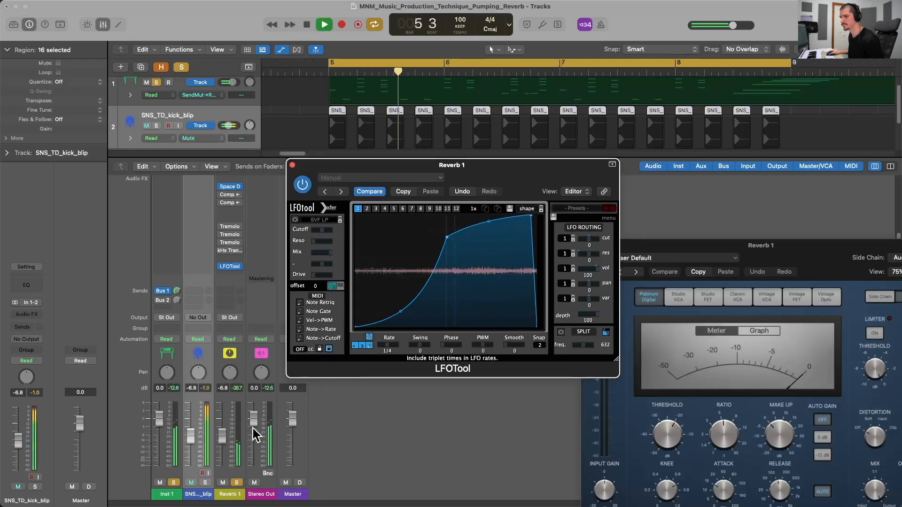
left_click_drag(224, 433, 223, 427)
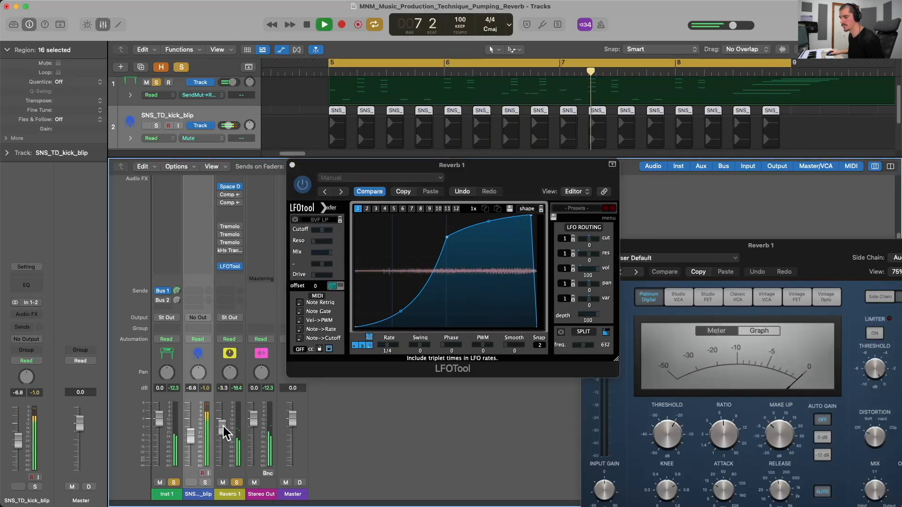
left_click_drag(355, 326, 357, 270)
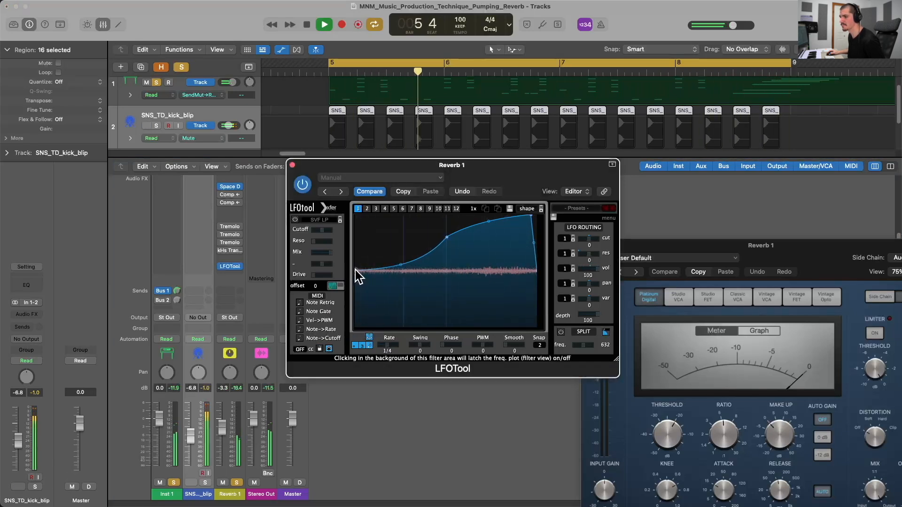
- Lower the Reverb 1 fader to -8.0 dB and the LFO curve's starting point to its minimum, stop playback, and close LFOTool
left_click_drag(222, 429, 222, 438)
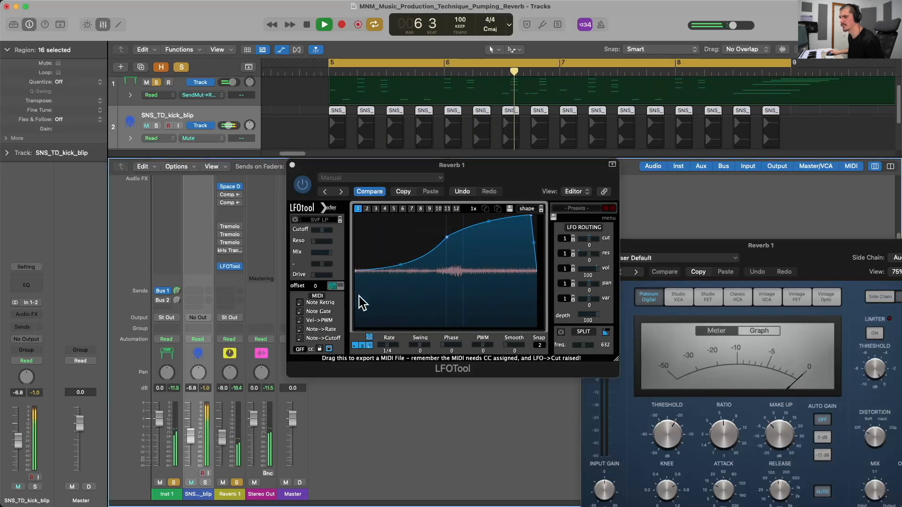
left_click_drag(352, 301, 352, 327)
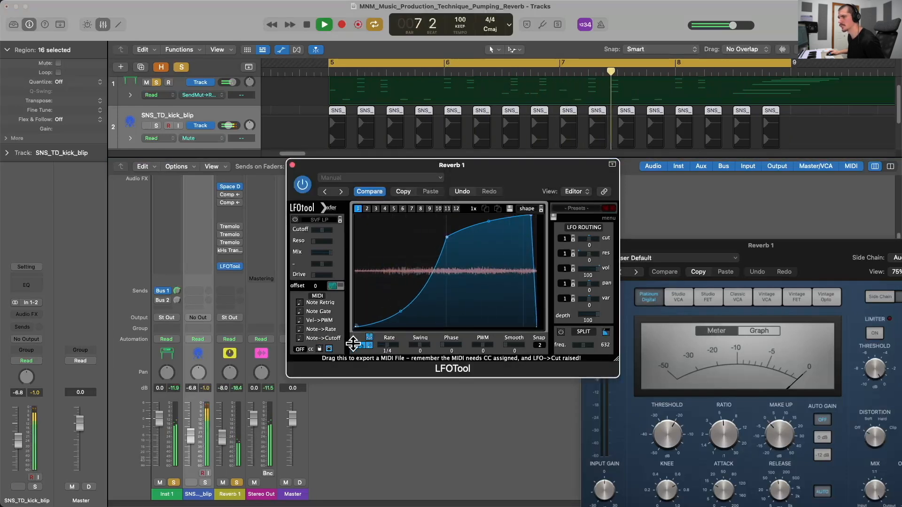
key("space")
left_click_drag(362, 166, 391, 190)
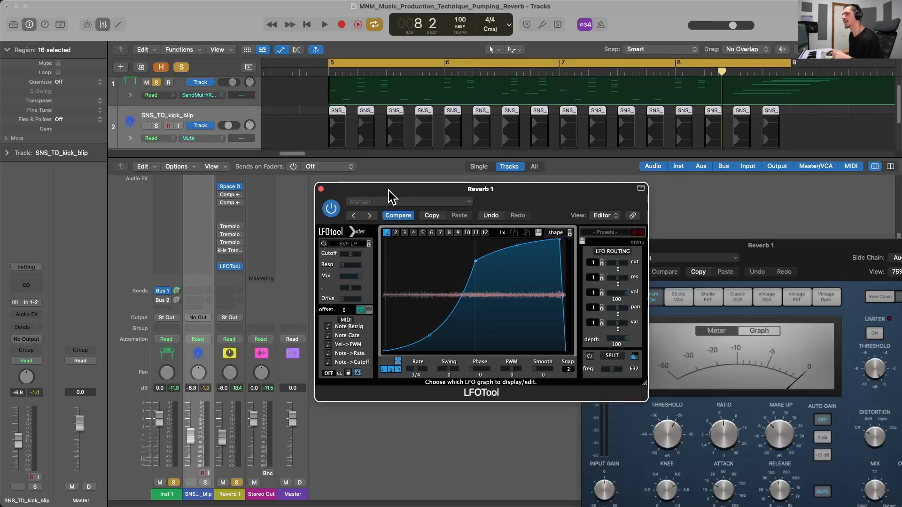
left_click(320, 189)
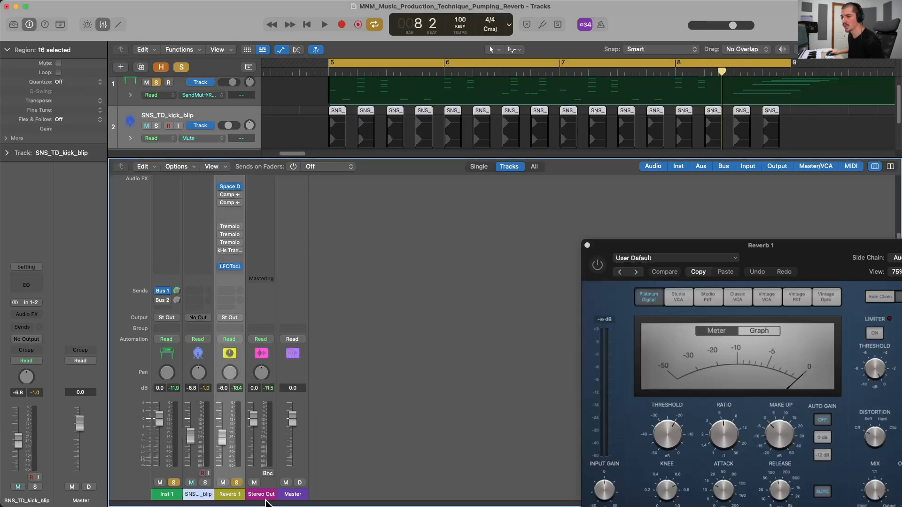
- Mute Reverb 1, reveal the hidden tracks in an enlarged track area, and select and unmute Reverb 2
left_click(236, 482)
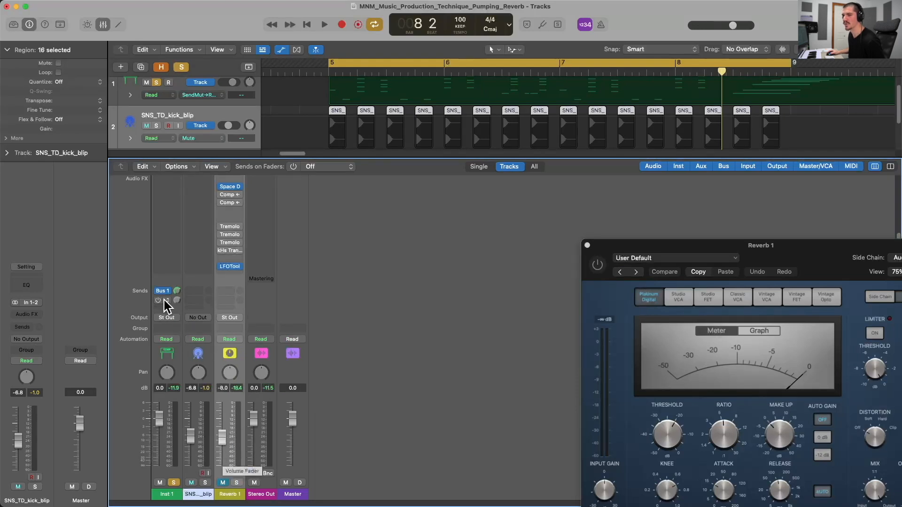
left_click(161, 67)
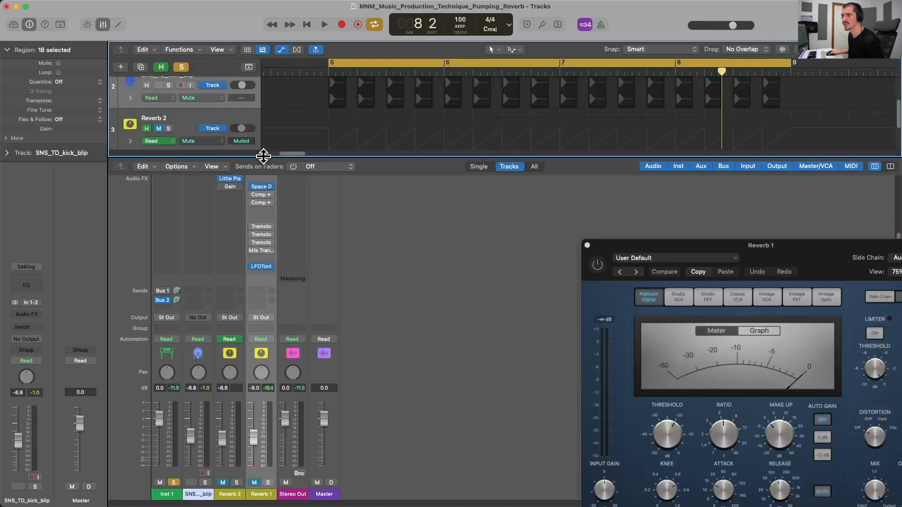
left_click_drag(264, 153, 258, 211)
left_click(187, 150)
scroll(261, 308, "up", 5)
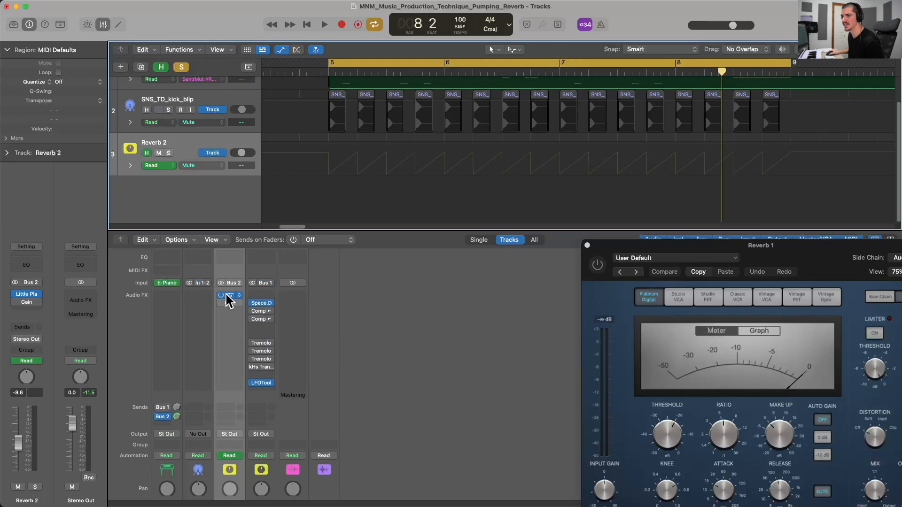
- Enable the Gain plug-in on Reverb 2, and open and reposition the Little Plate reverb window
left_click(228, 294)
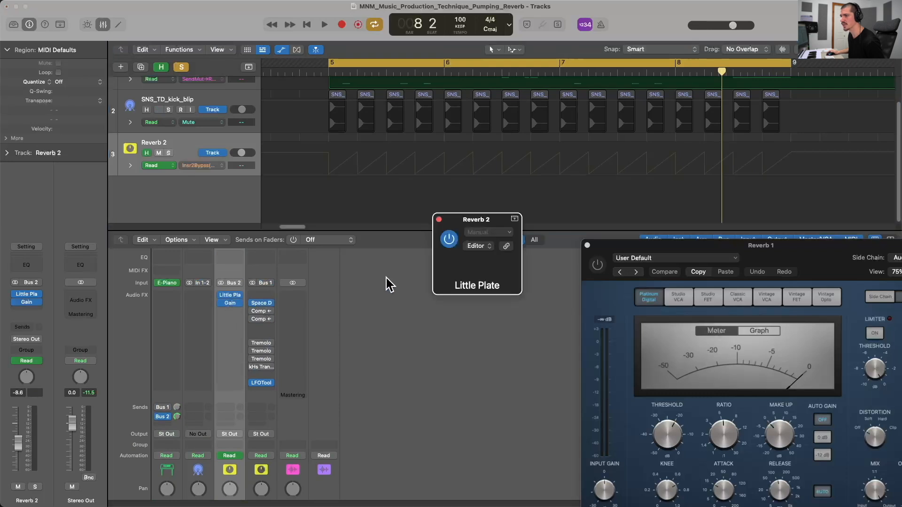
left_click_drag(537, 219, 525, 178)
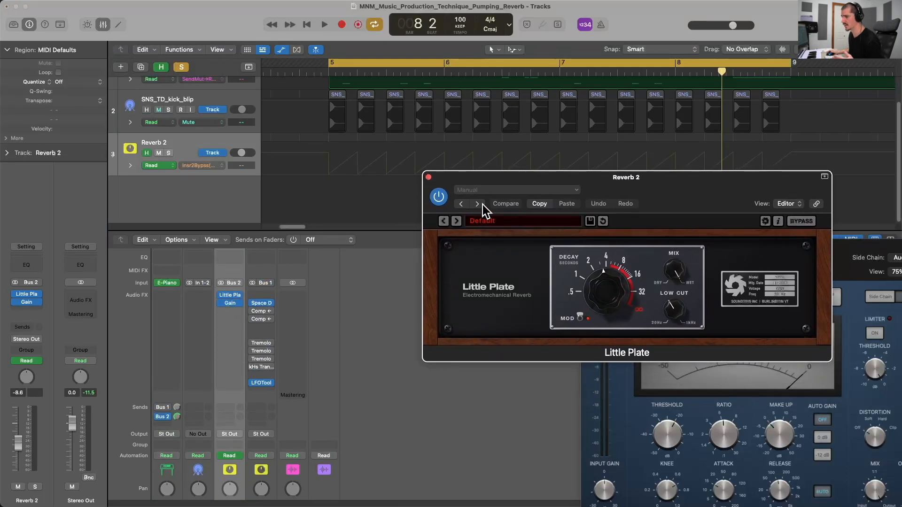
left_click_drag(478, 175, 478, 171)
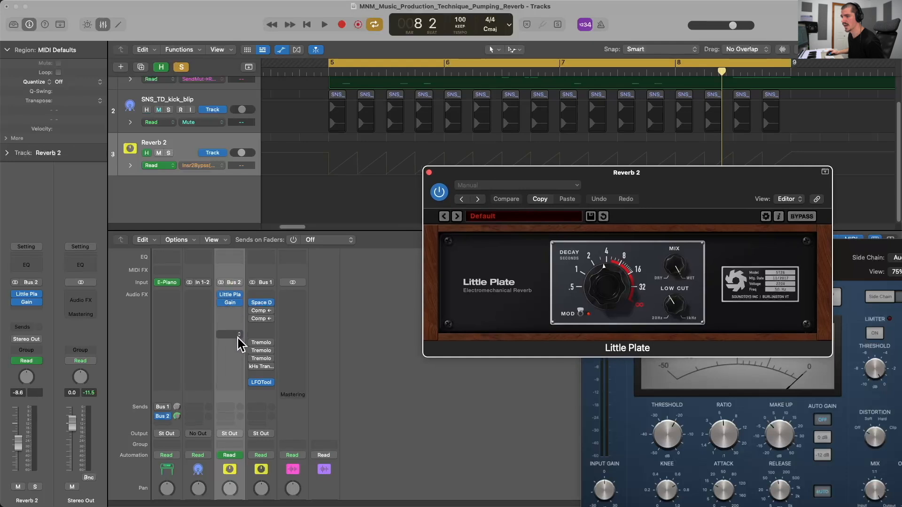
- Display the volume automation on the Reverb 2 track, move Little Plate out of the way, and place the playhead at bar 5
scroll(220, 157, "up", 2)
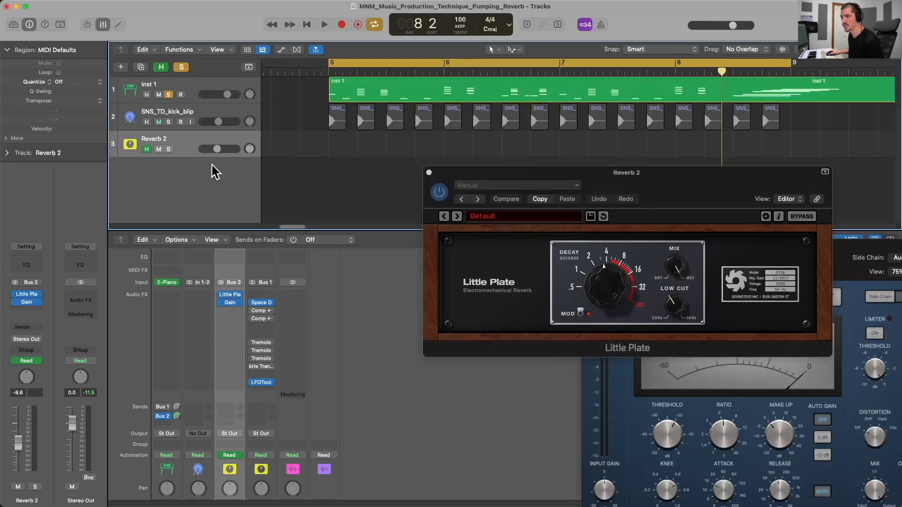
left_click(207, 176)
left_click(222, 234)
left_click_drag(459, 172, 447, 278)
mouse_move(334, 71)
left_mouse_down()
mouse_move(525, 70)
mouse_move(388, 62)
mouse_move(329, 70)
left_mouse_up()
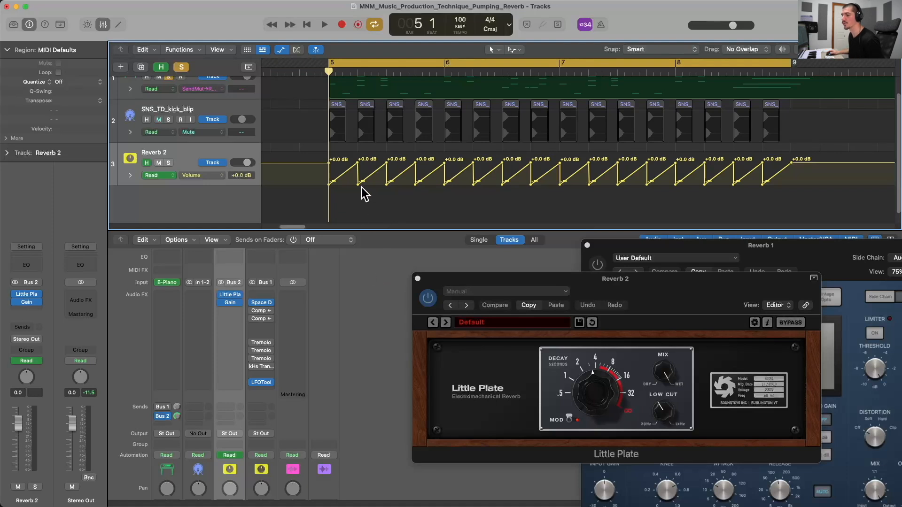
scroll(355, 173, "down", 1)
scroll(354, 312, "down", 5)
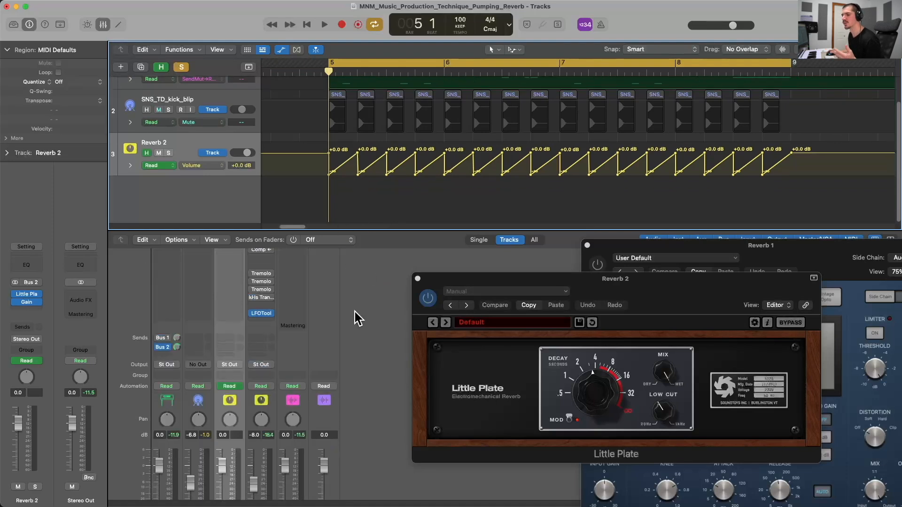
- Start playback, open the Gain plug-in on Reverb 2, and set its gain to -1.3 dB
key("space")
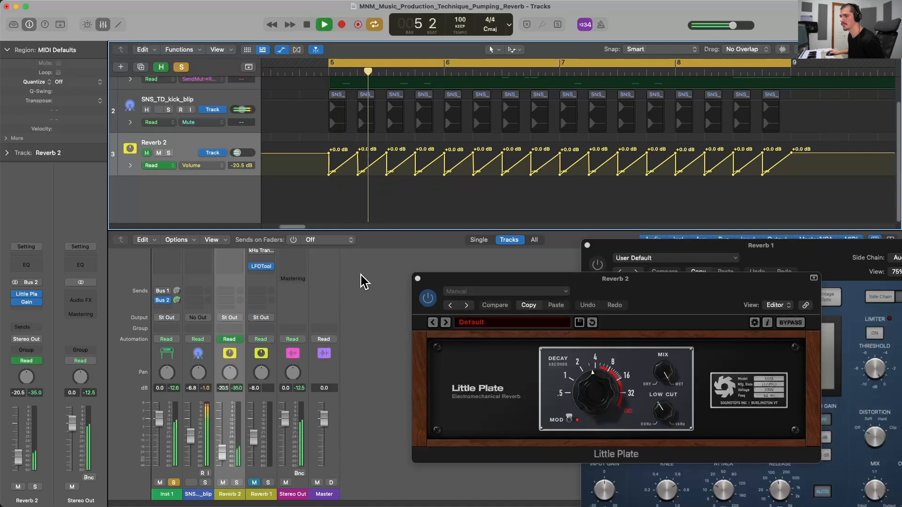
scroll(282, 319, "up", 3)
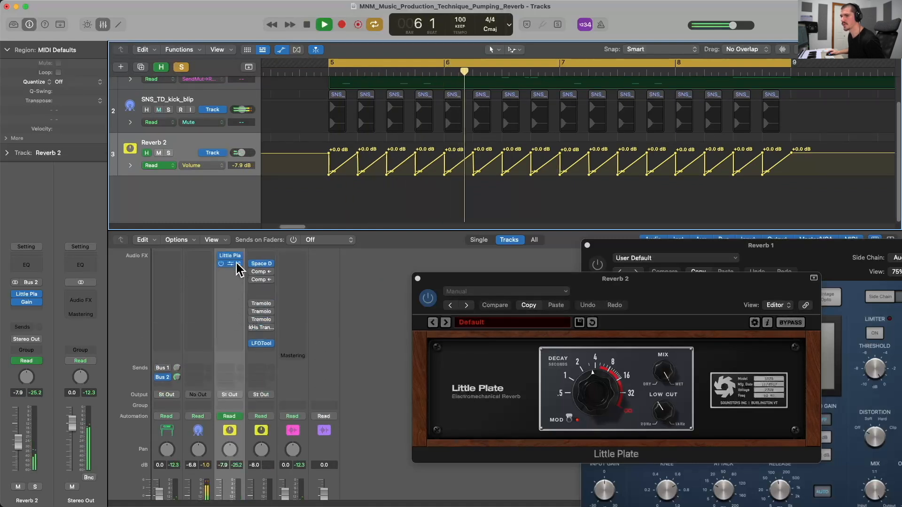
left_click(230, 263)
left_click_drag(408, 358, 408, 347)
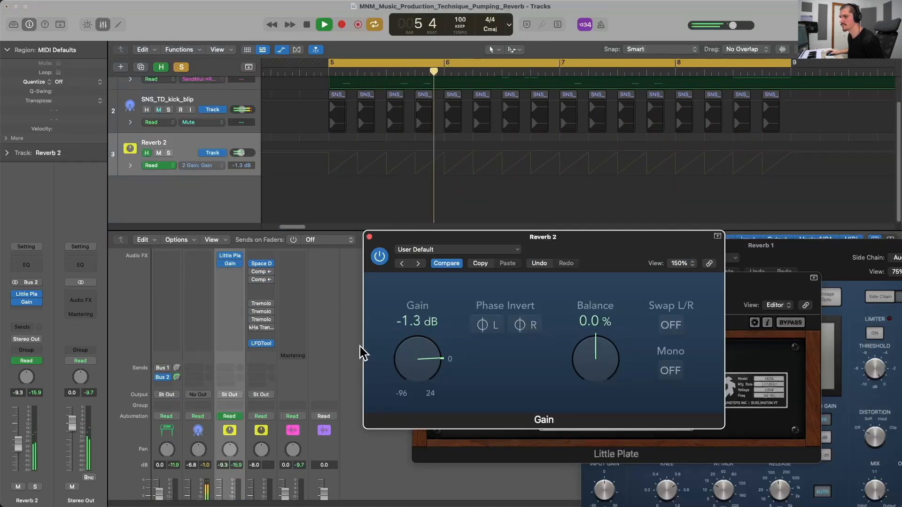
- Route the SNS_TD_kick_blip channel to Stereo Output, solo it, and raise its fader to -5.8 dB
left_click(202, 394)
mouse_move(207, 405)
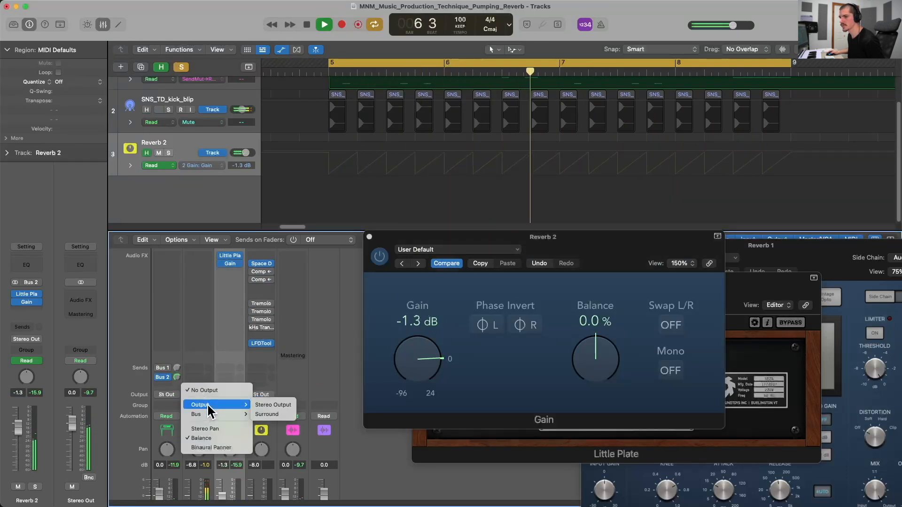
left_click(272, 404)
scroll(202, 382, "down", 3)
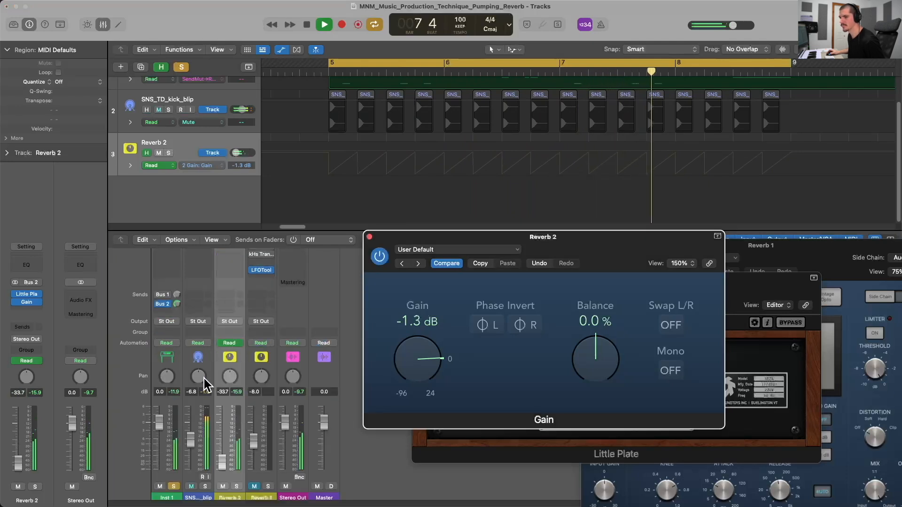
left_click(206, 486)
left_click_drag(194, 436, 194, 434)
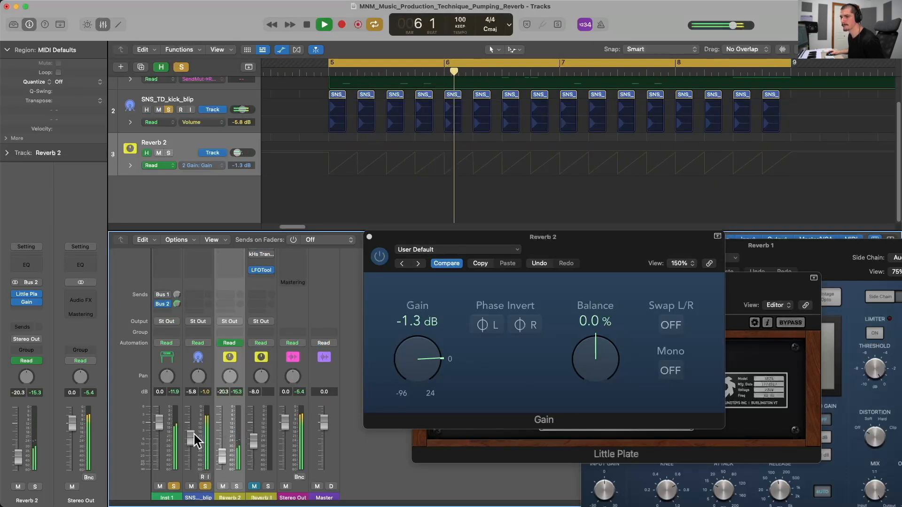
- Mute Reverb 2, unmute and solo Reverb 1, raise its fader to -7.2 dB during playback, and stop playback
left_click(223, 486)
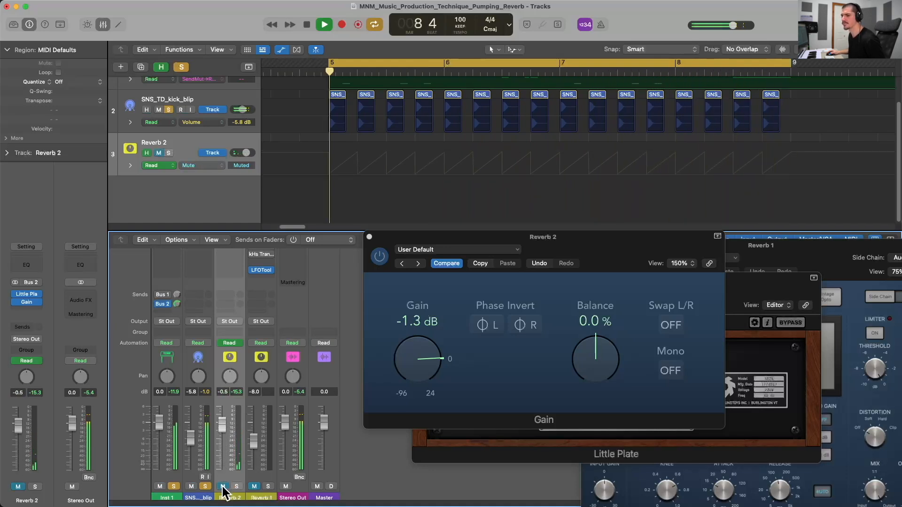
left_click(254, 487)
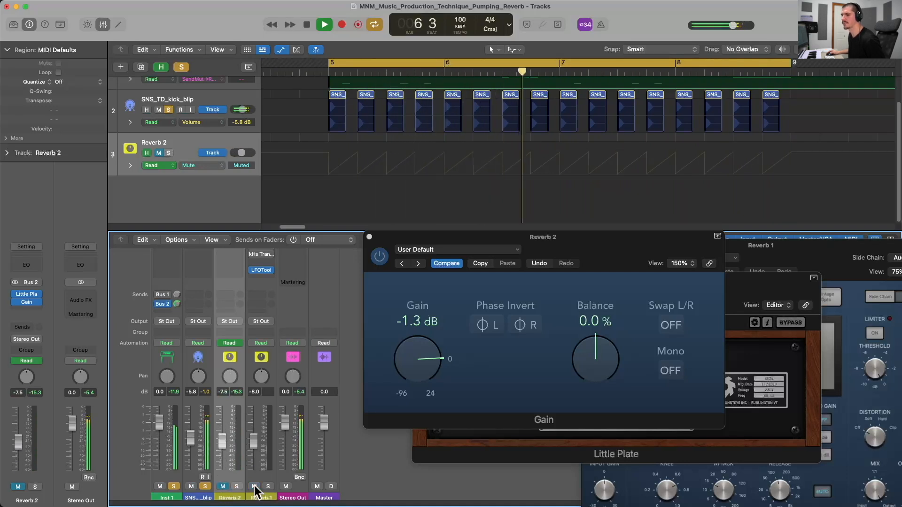
left_click(268, 487)
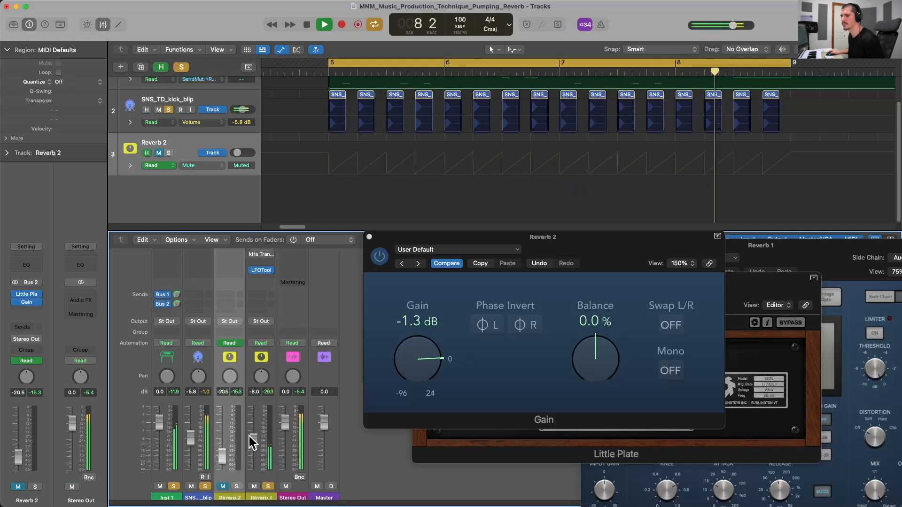
left_click_drag(253, 438, 254, 436)
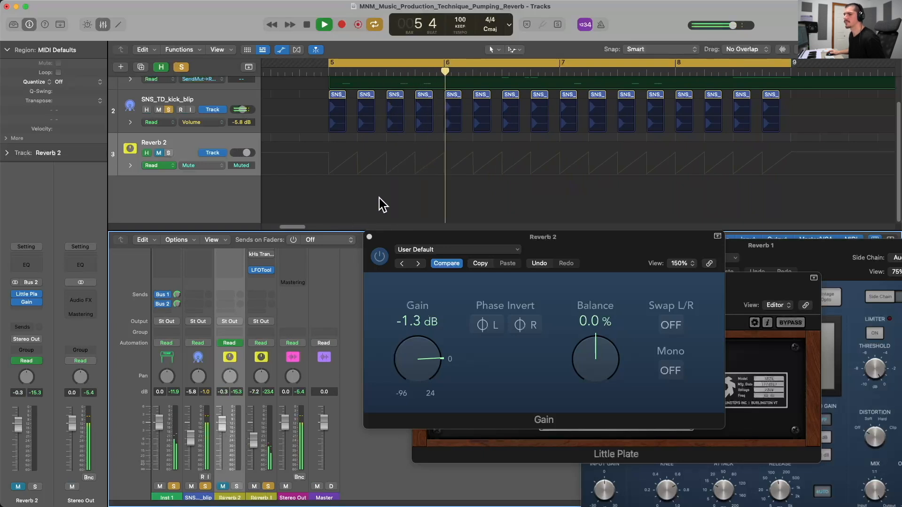
key("space")
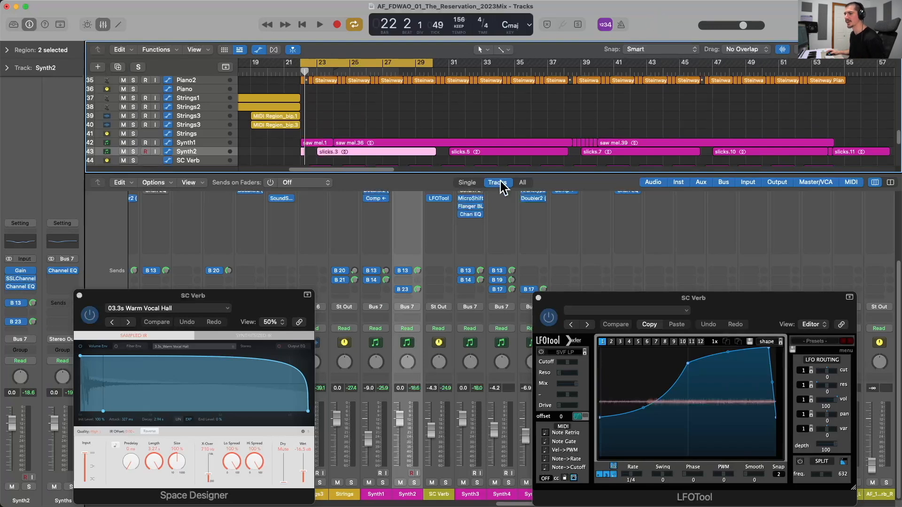
- In the AF_FDWAO_01_The_Reservation_2023Mix project, select the SC Verb channel and solo it
scroll(409, 366, "left", 2)
scroll(428, 361, "right", 2)
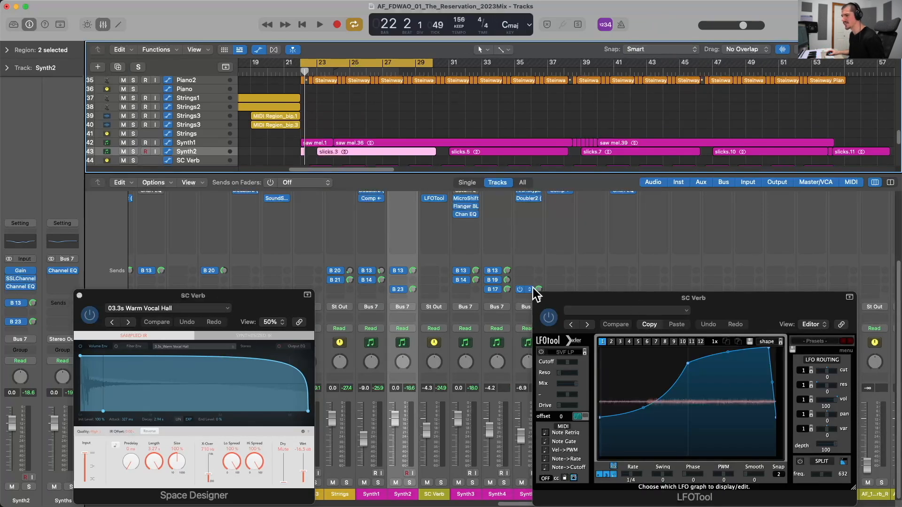
left_click(444, 376)
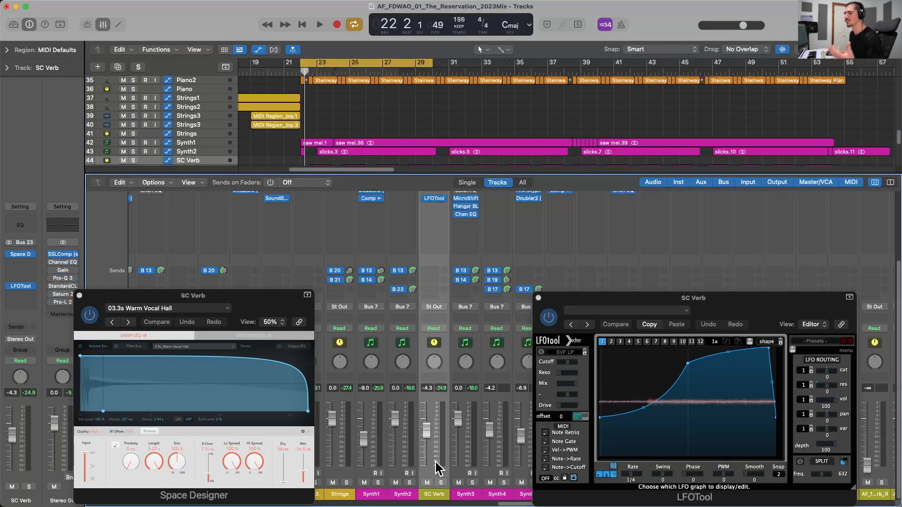
scroll(441, 359, "up", 3)
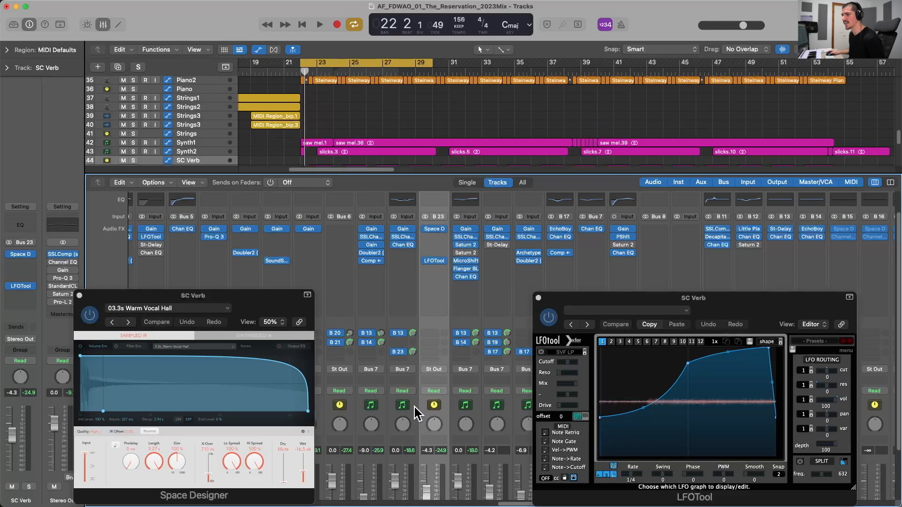
scroll(439, 422, "down", 3)
left_click(441, 483)
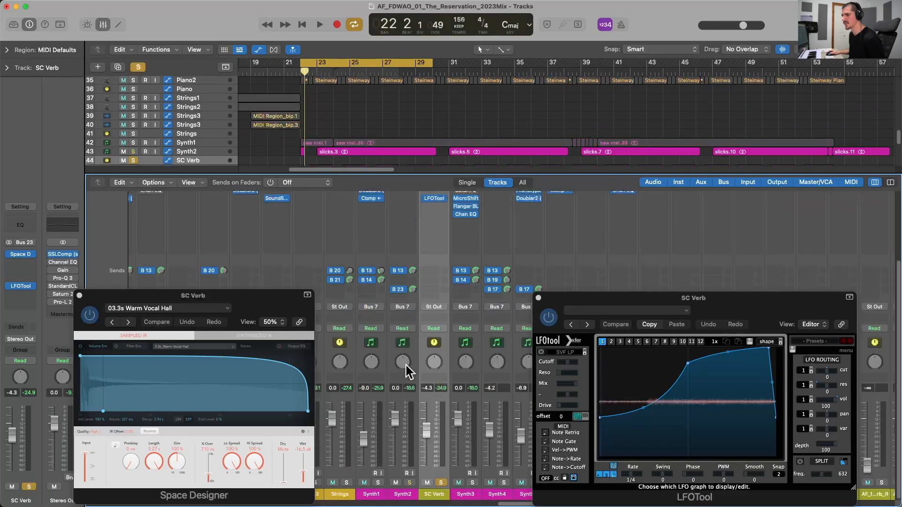
- Solo Synth2 with its Bus 13 send off, play it, unmute SC Verb to compare, and stop playback
left_click(412, 356)
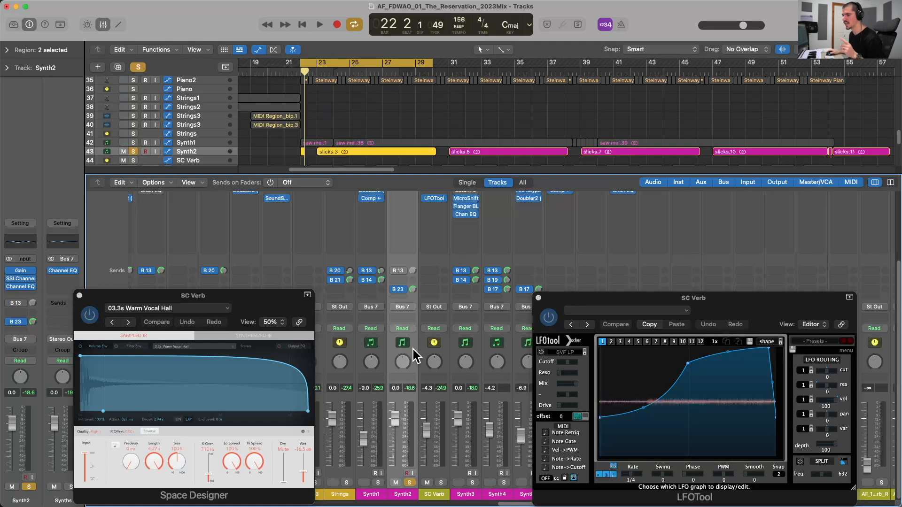
key("space")
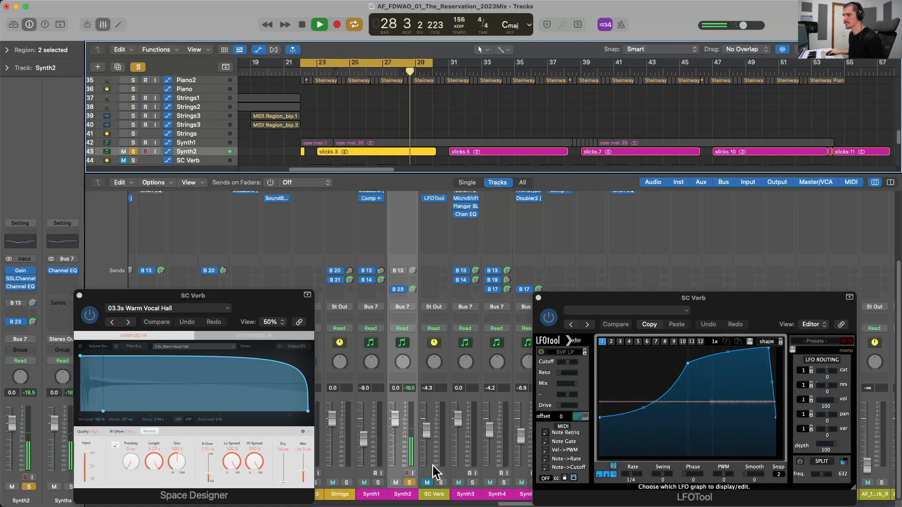
left_click(426, 480)
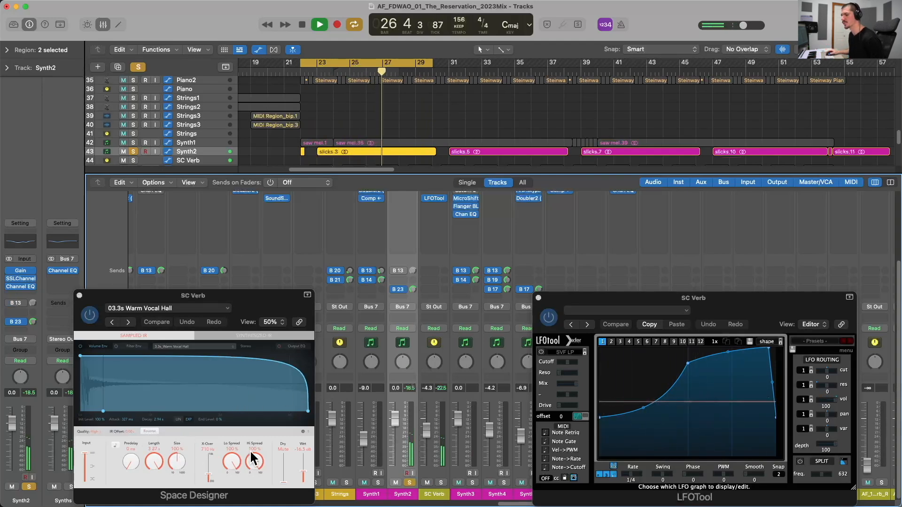
key("space")
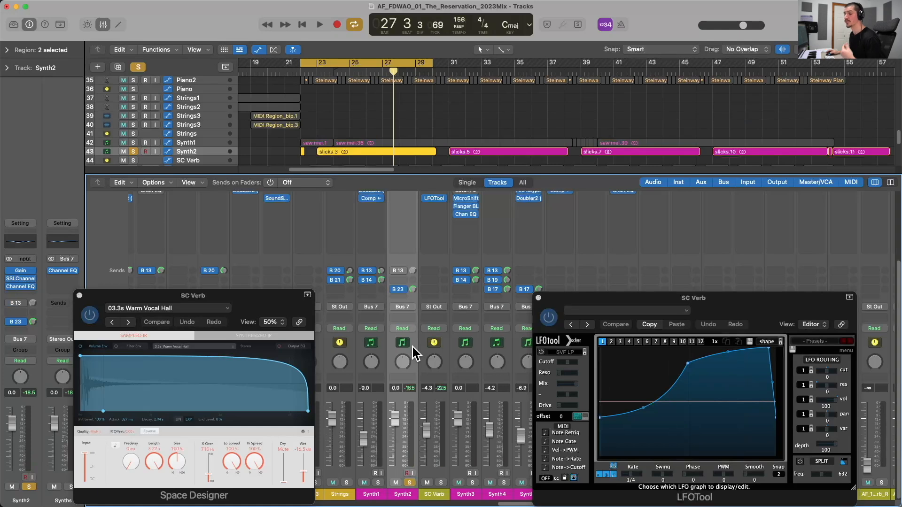
- Remove the Synth2 solo, play the full mix, and raise the SC Verb fader to -1.3 dB
left_click(409, 481)
key("space")
left_click(444, 355)
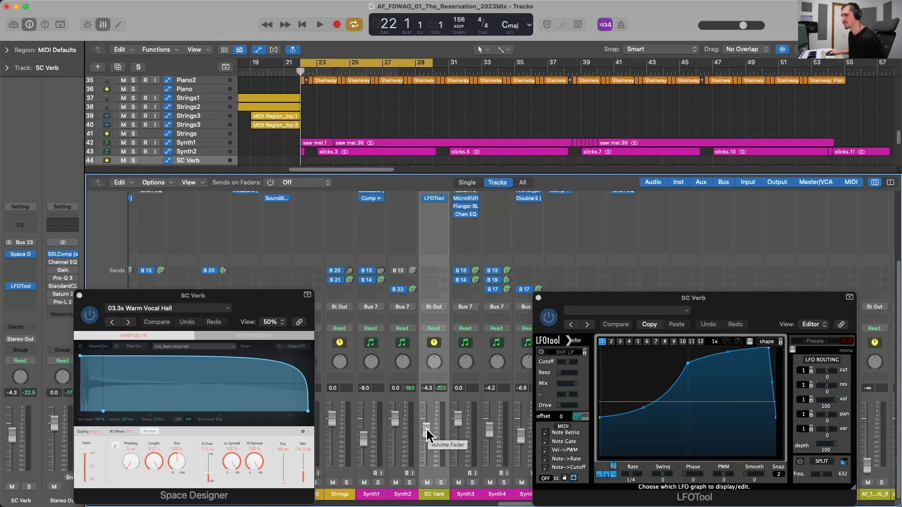
key("space")
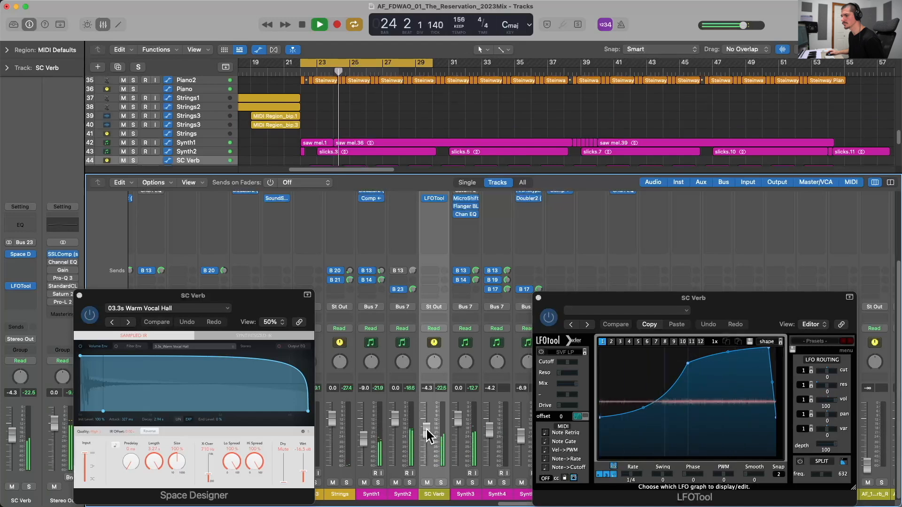
left_click_drag(427, 435, 427, 423)
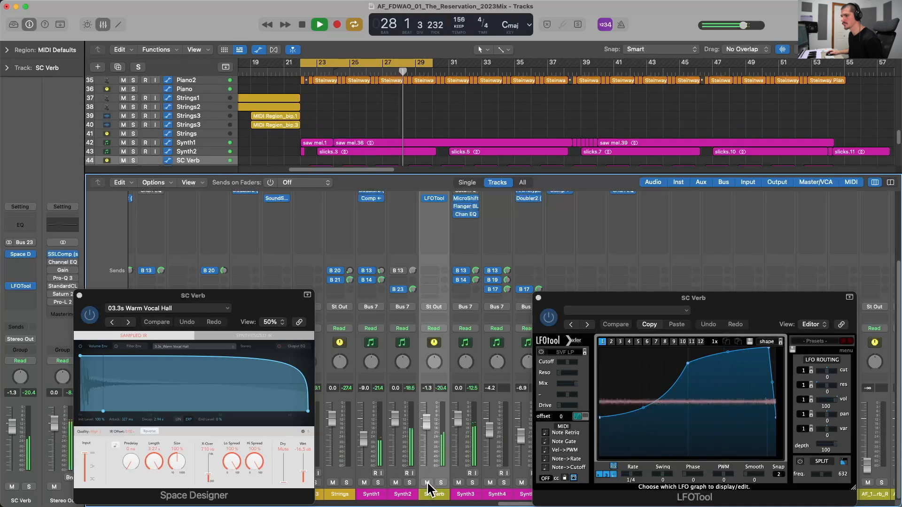
- Toggle the SC Verb channel's mute to compare the full mix with and without the pumping reverb, and stop playback
left_click(426, 481)
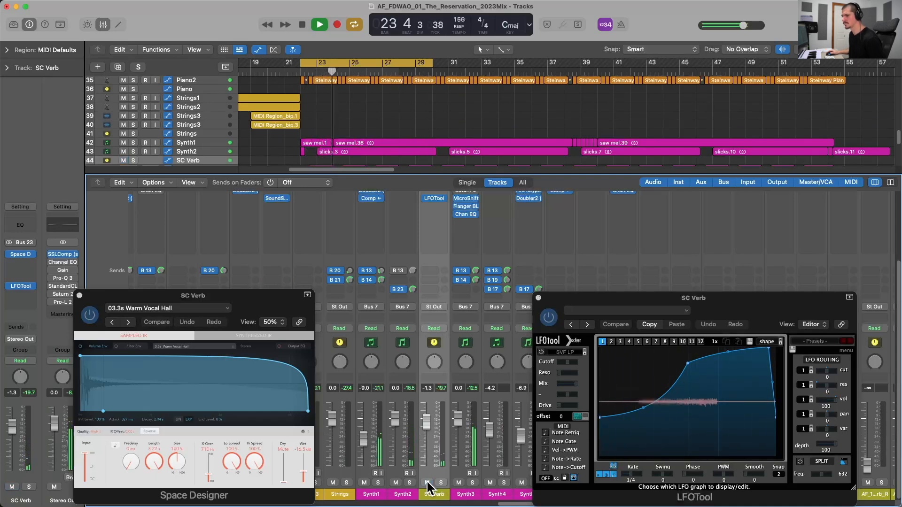
key("space")
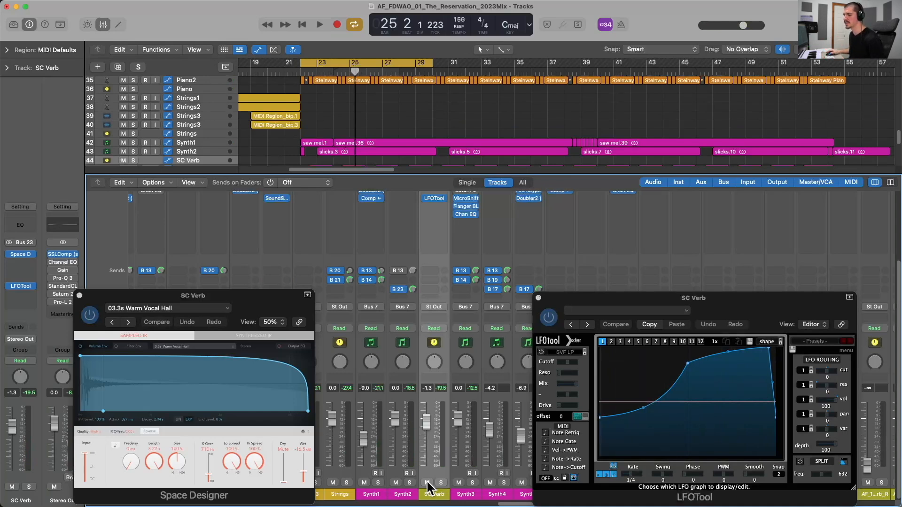
key("space")
key("space")
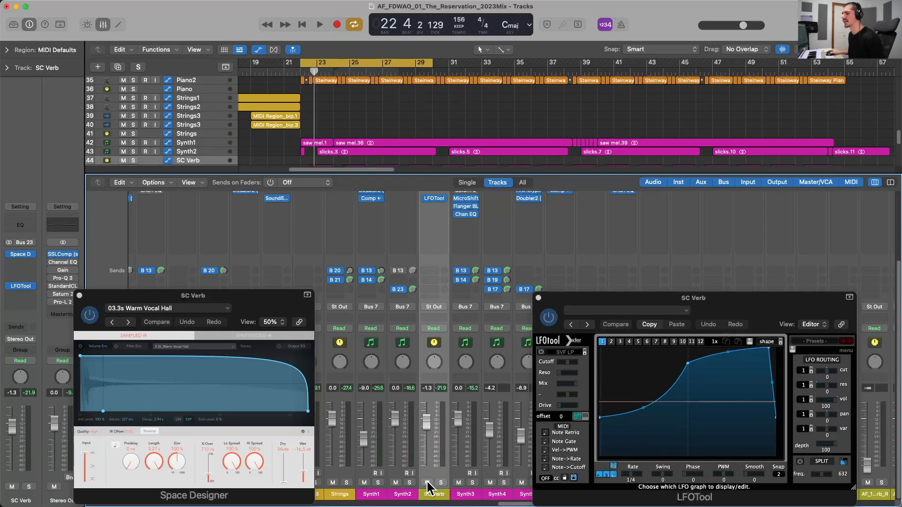
- Replay the looped section with SC Verb active, mute SC Verb, and play the section again without the reverb
key("space")
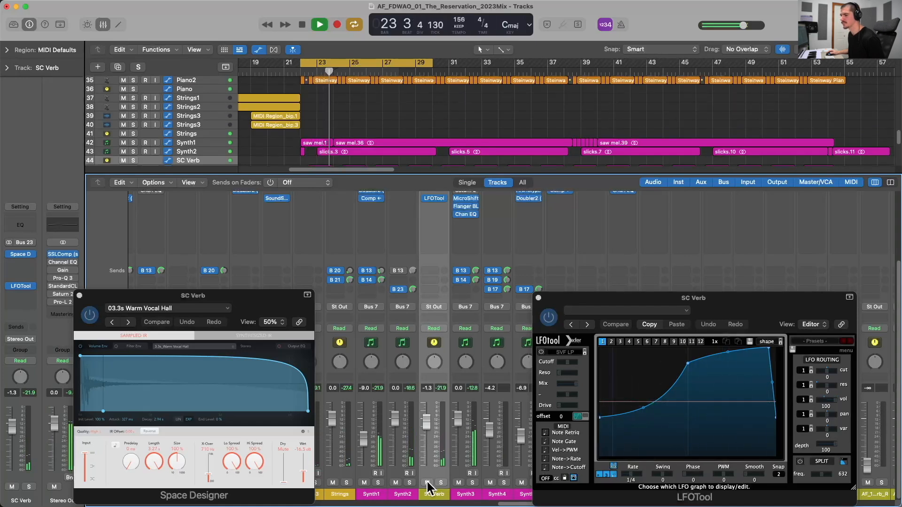
key("space")
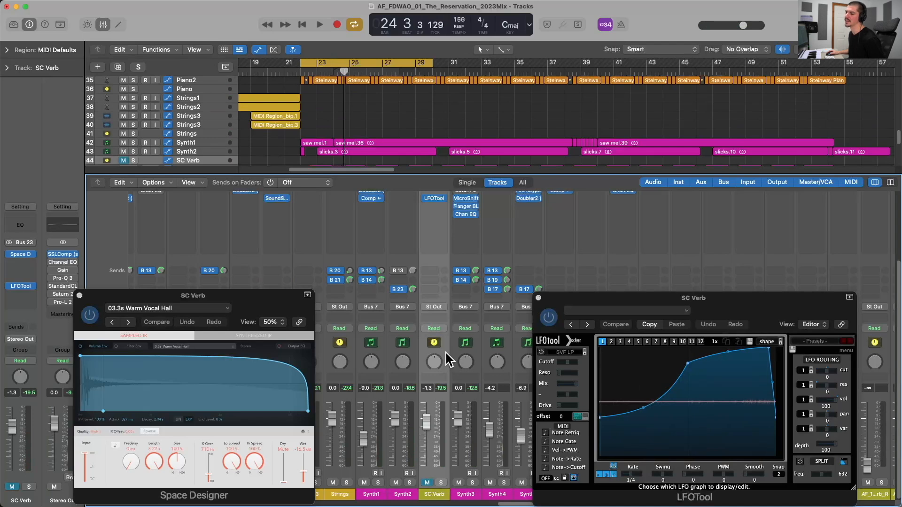
key("space")
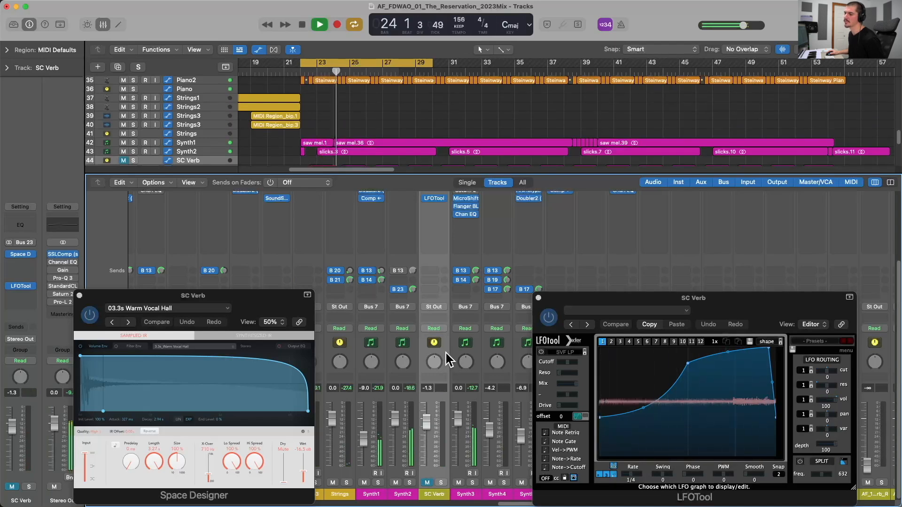
key("space")
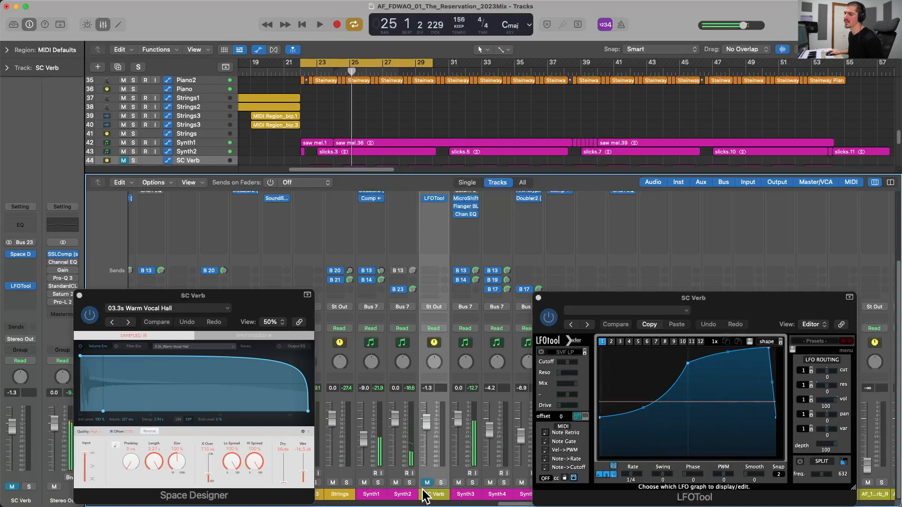
- Unmute SC Verb, lower its fader to -4.4 dB while the mix plays, and stop playback
key("space")
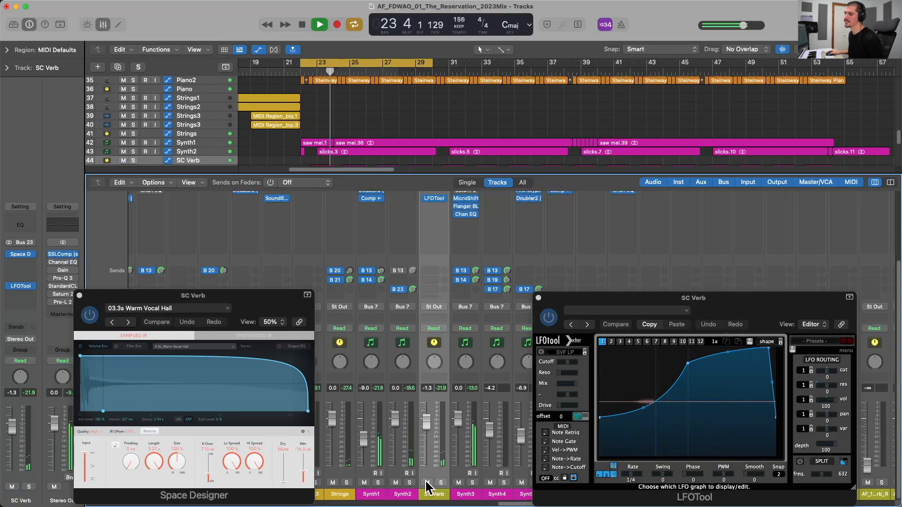
left_click_drag(424, 425, 424, 435)
key("space")
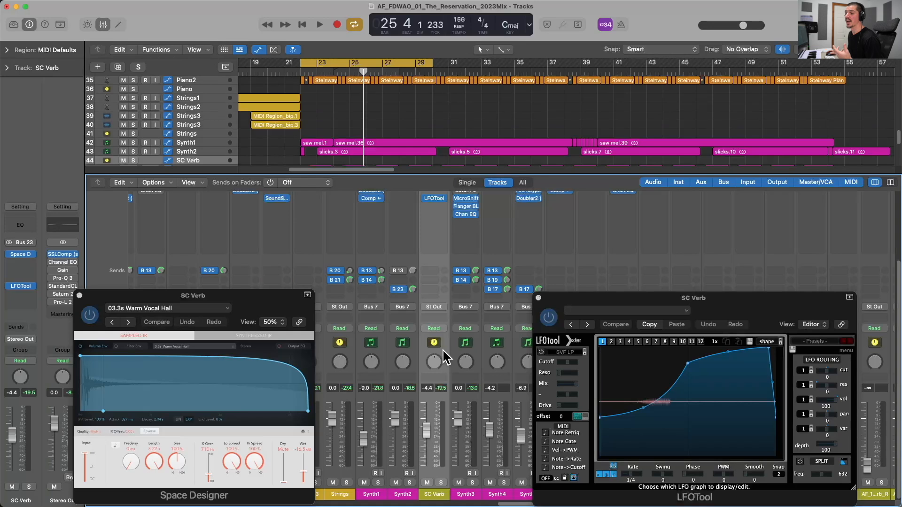